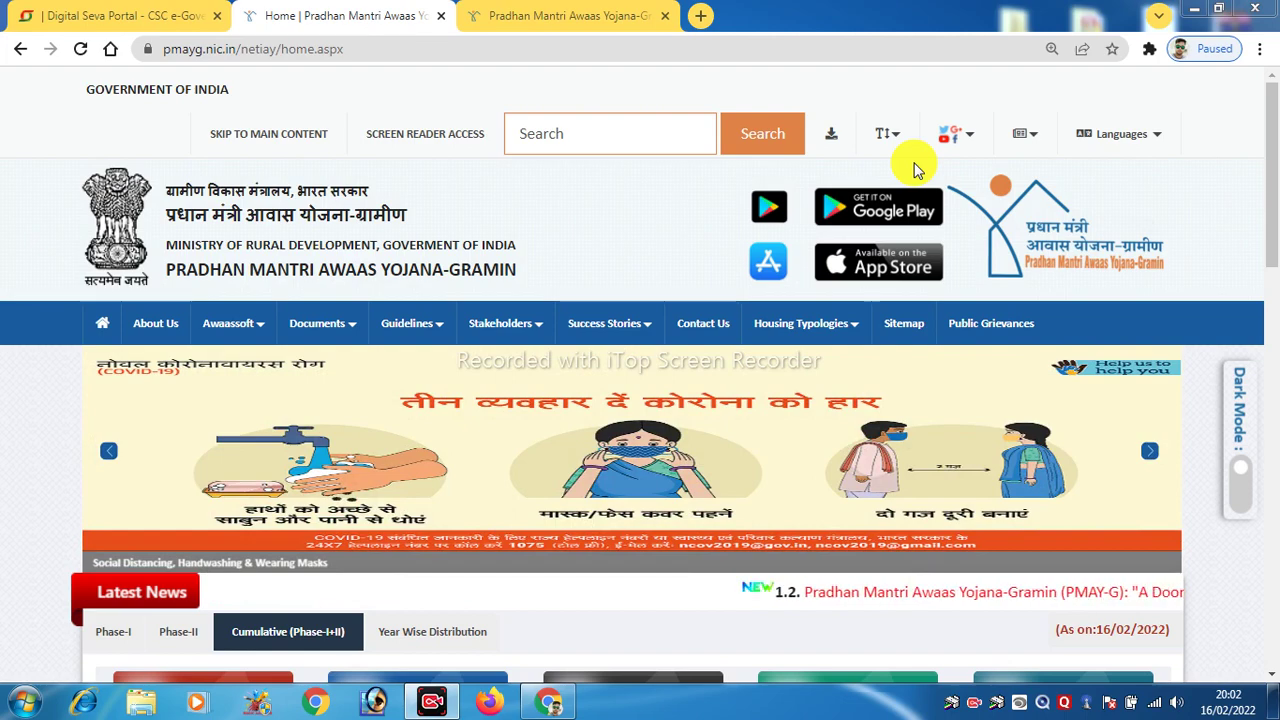
Open the website pmayg.nic.in in a new browser tab
mouse_move(609, 323)
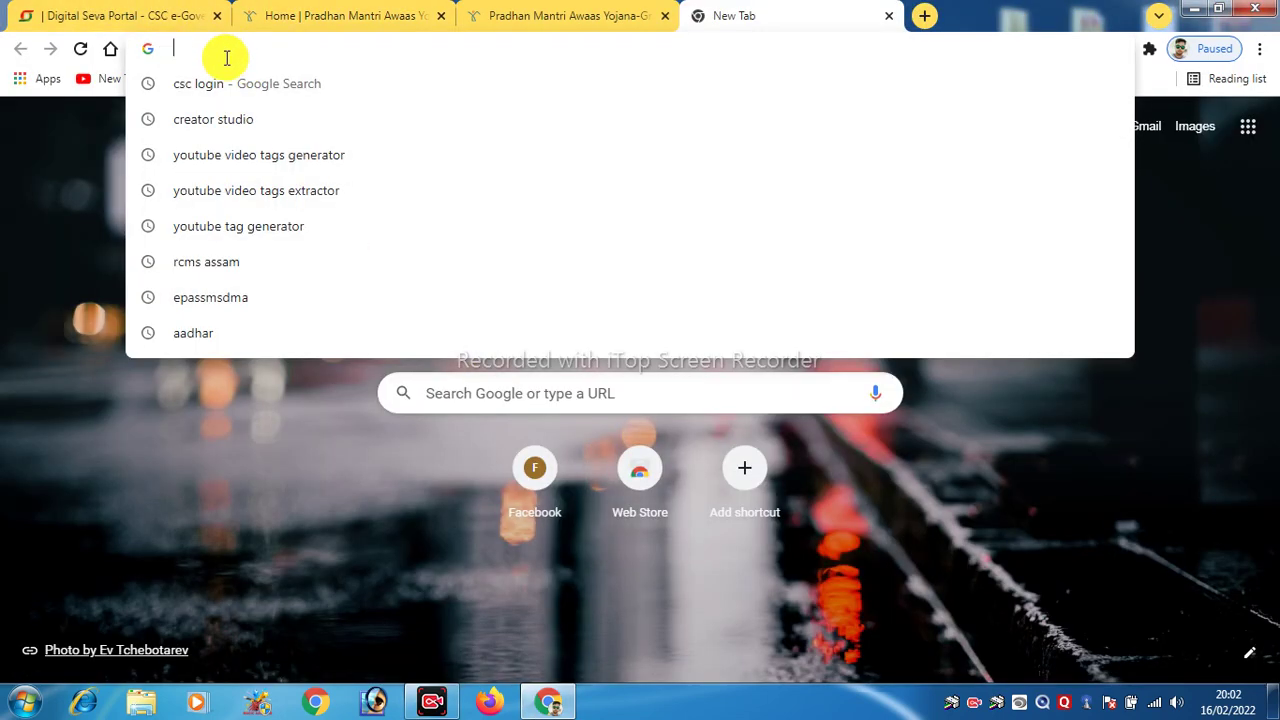
type("pm")
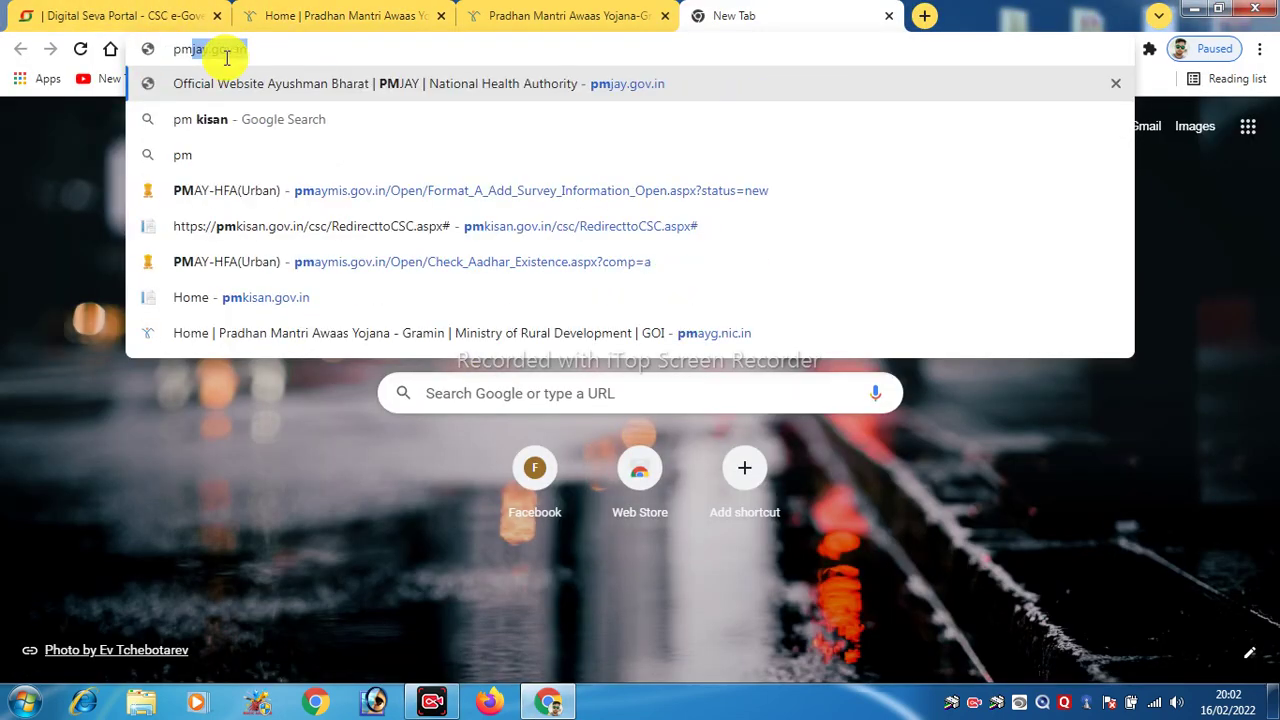
type("ay")
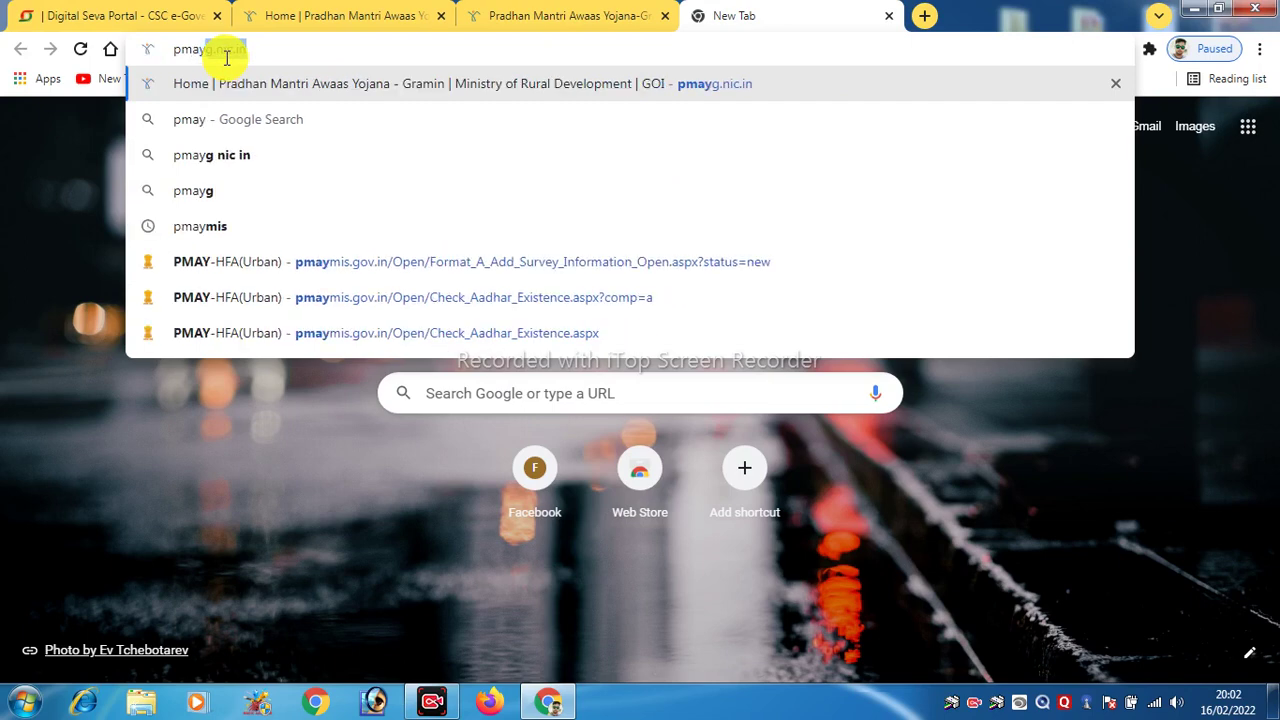
type("g.")
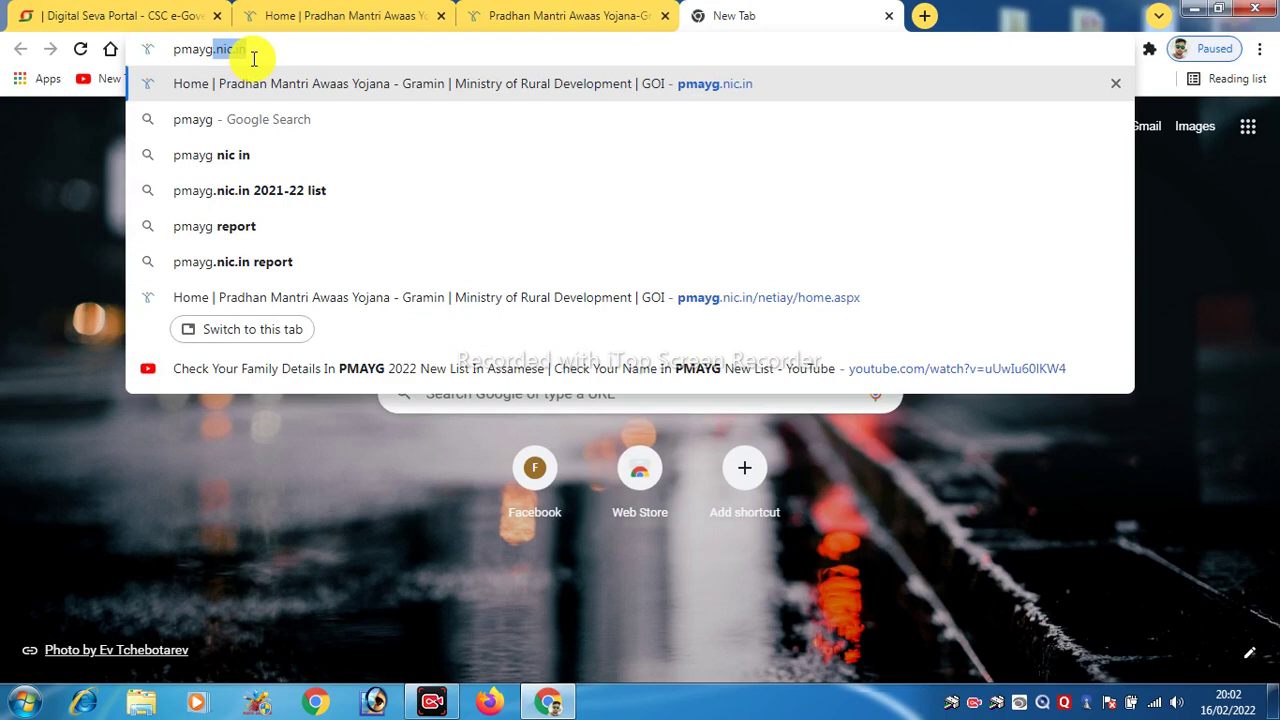
left_click(256, 55)
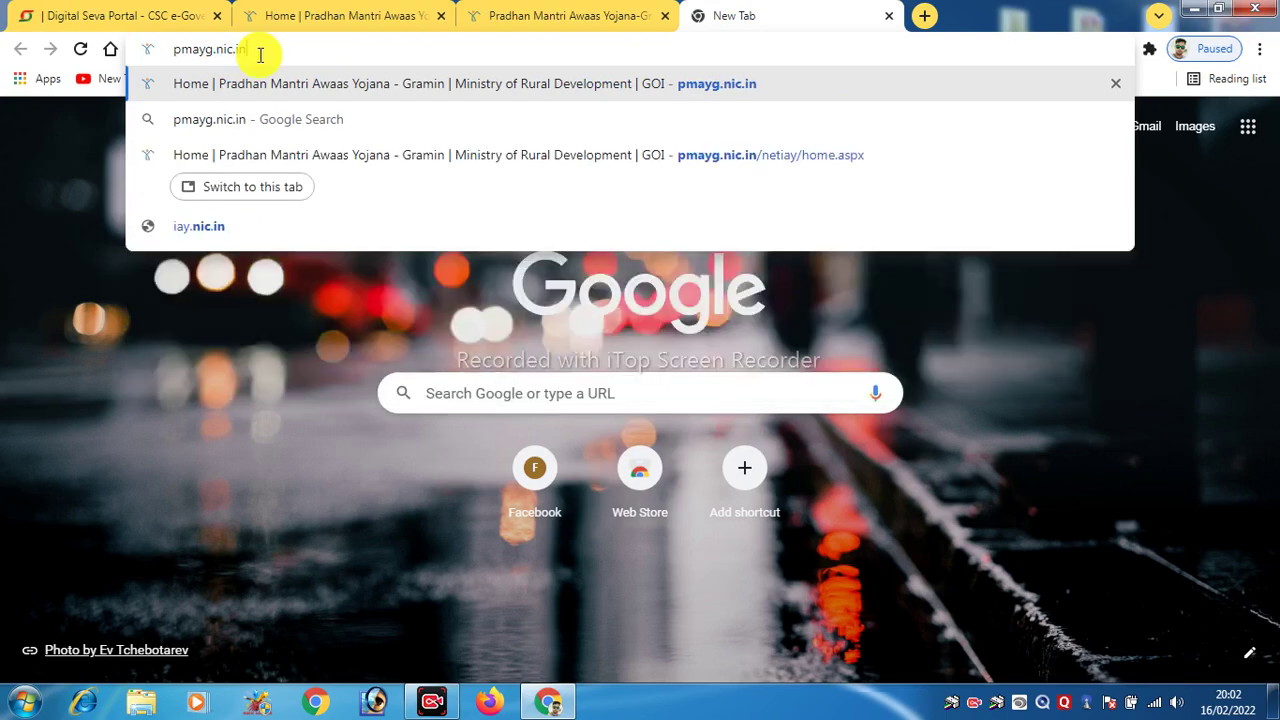
key("Return")
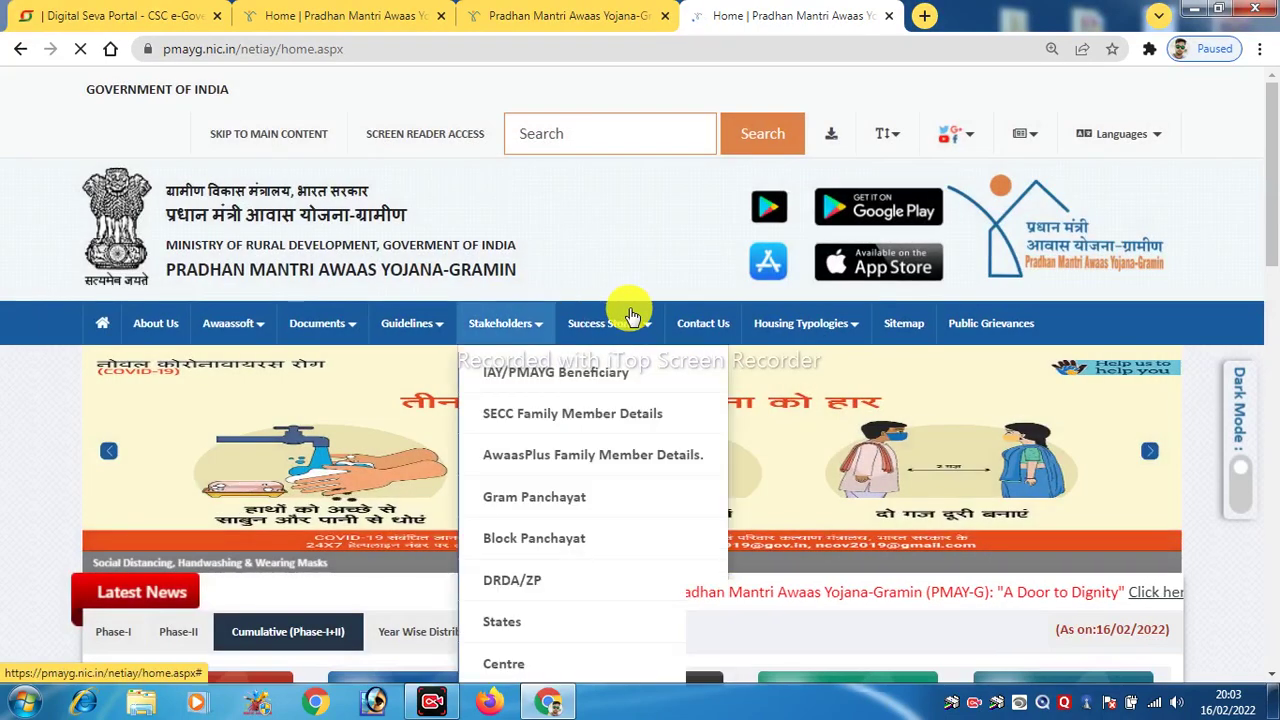
Open the Awaassoft Report page from the Pradhan Mantri Awaas Yojana-Gramin home page
scroll(690, 298, "down", 1)
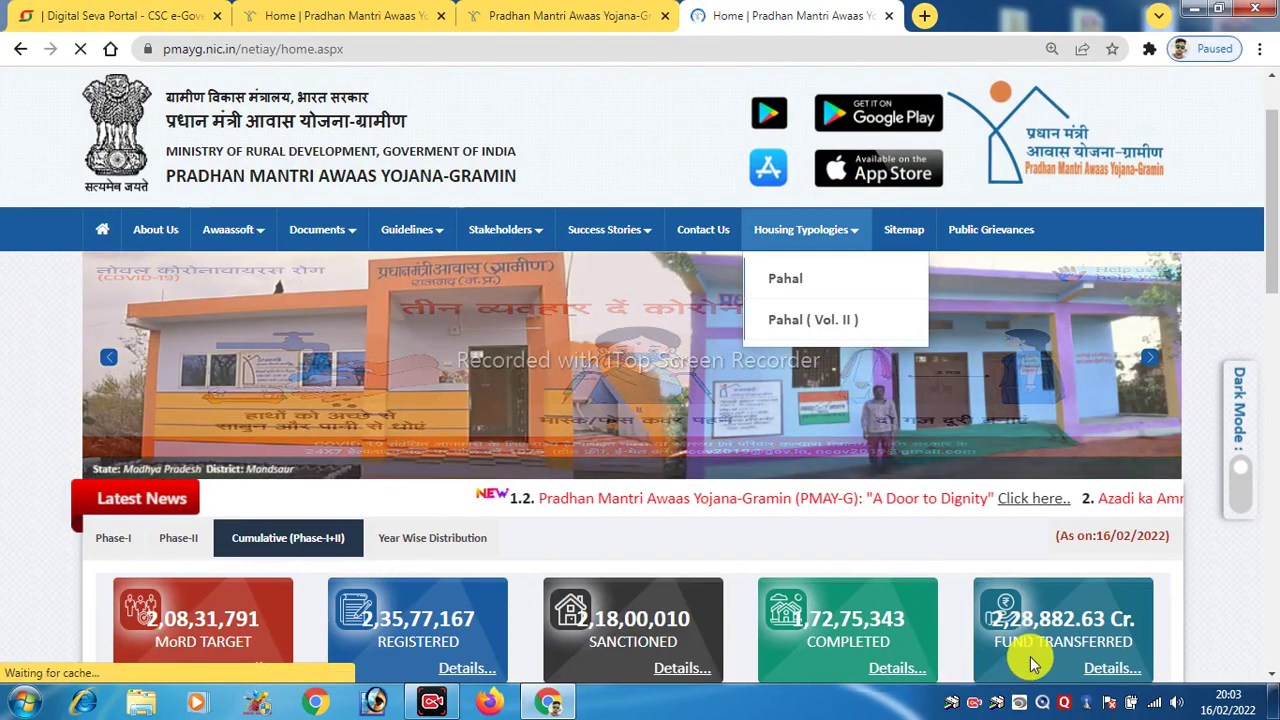
scroll(366, 394, "up", 1)
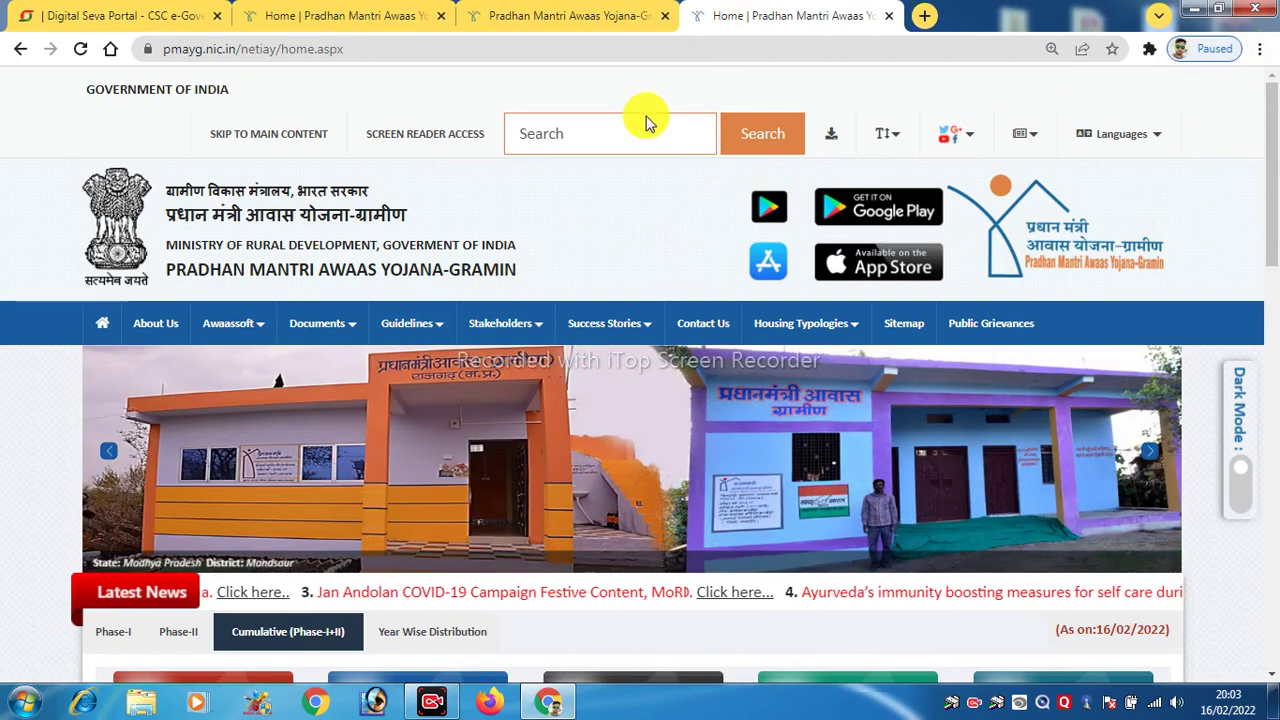
mouse_move(238, 343)
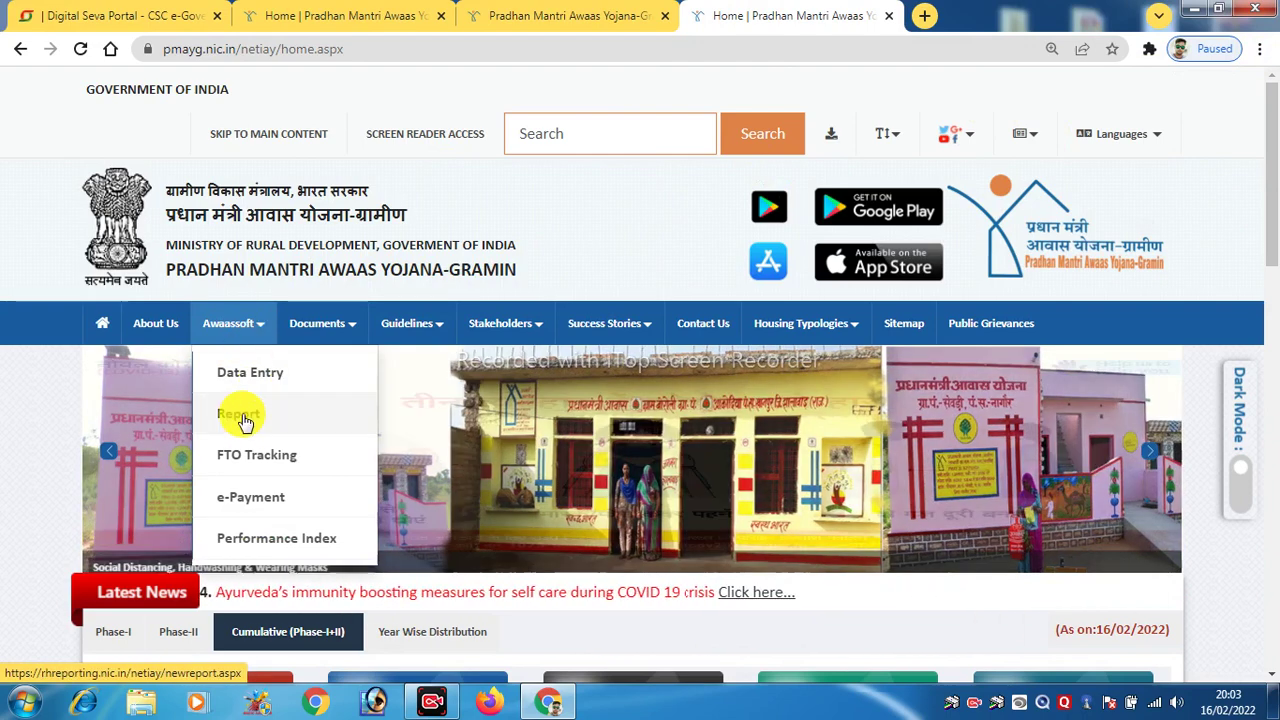
left_click(258, 419)
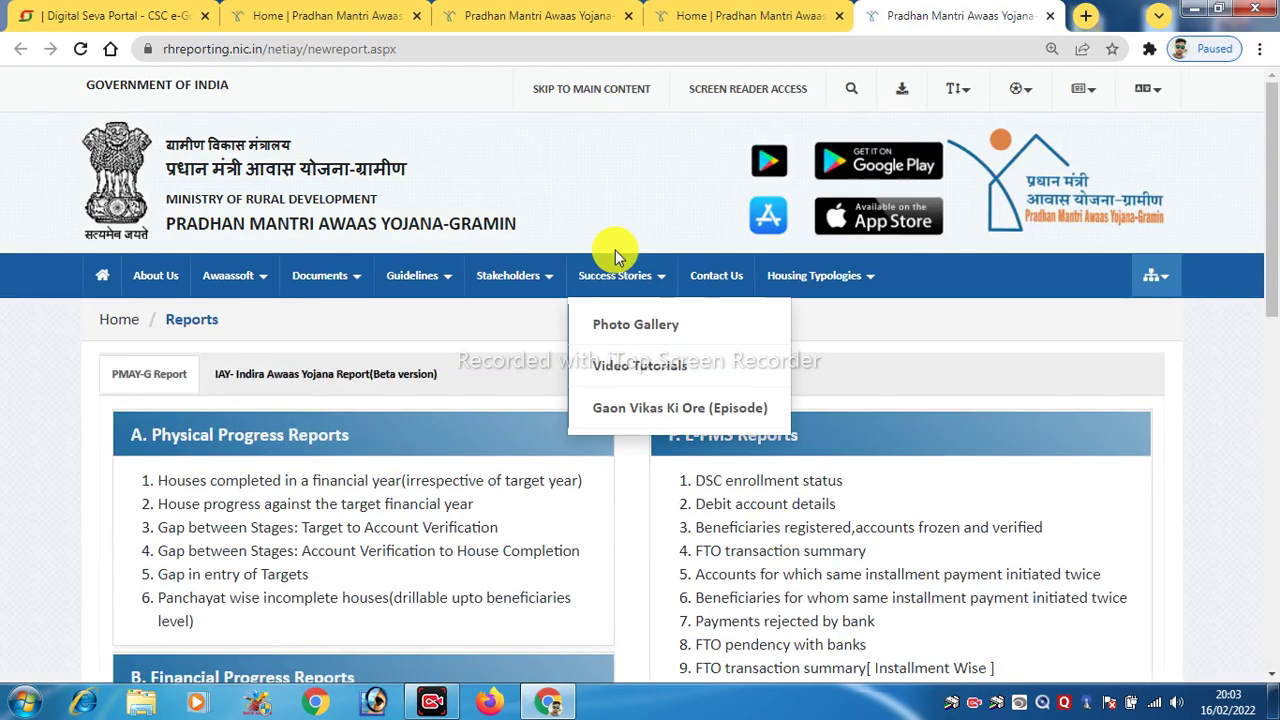
Open the Category-wise SECC data Verification Summary from the SECC Reports section
scroll(470, 350, "down", 2)
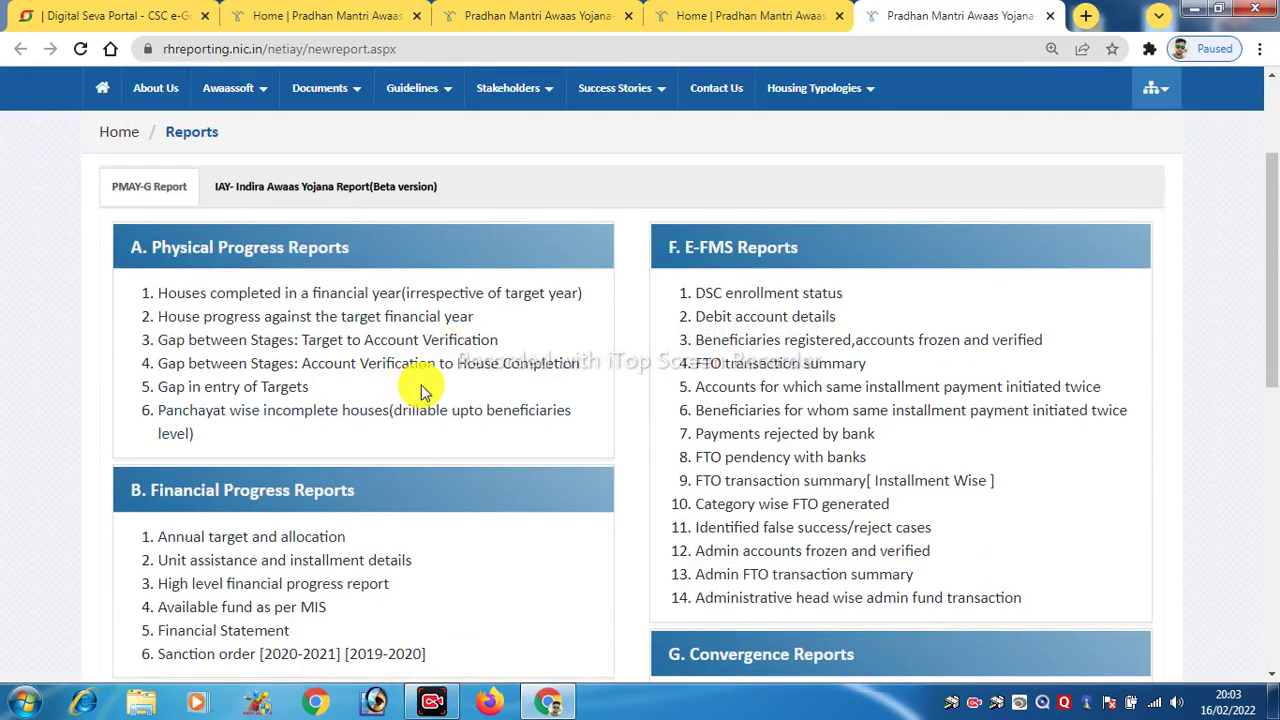
scroll(448, 370, "down", 6)
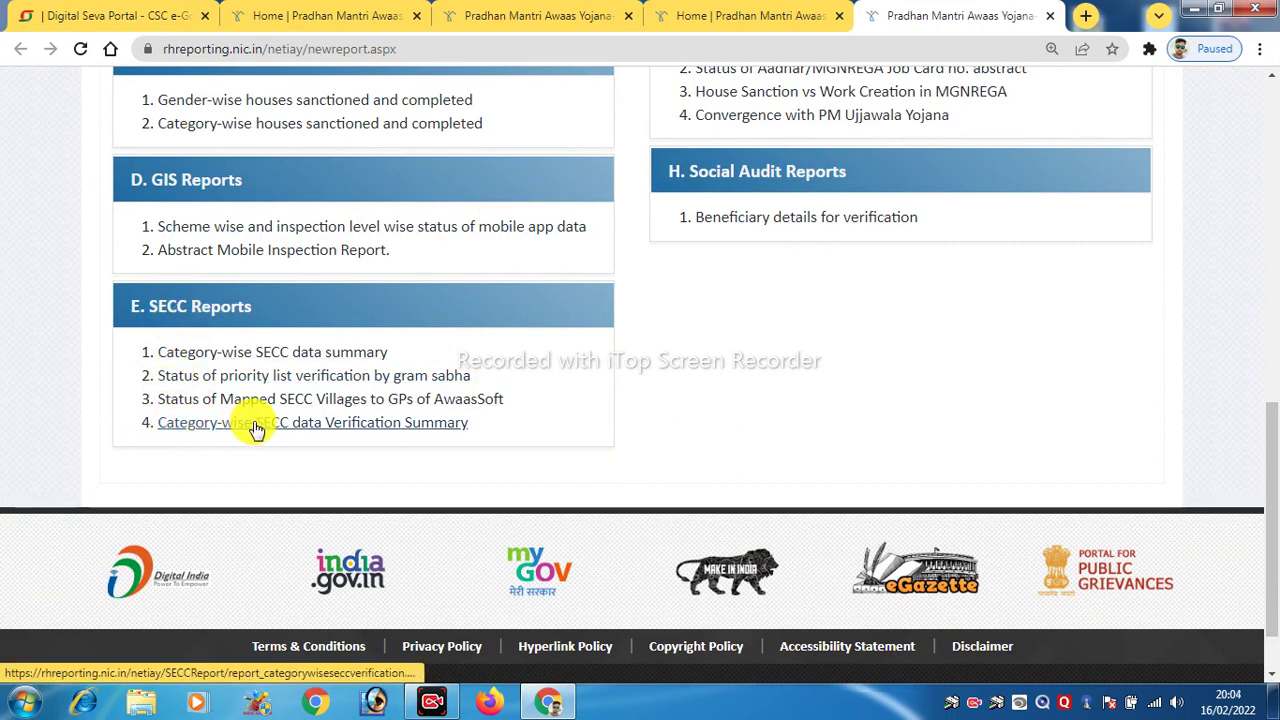
left_click(323, 430)
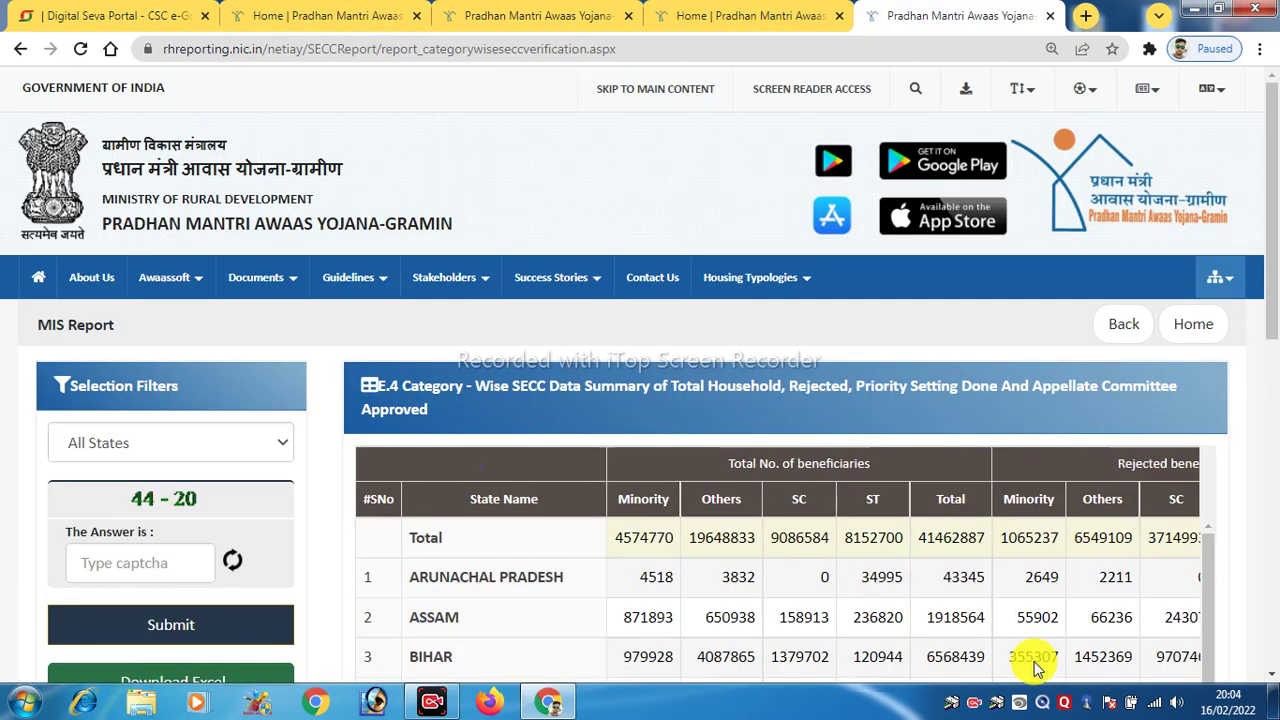
Filter the SECC verification report by the state ASSAM and the district NALBARI
scroll(502, 390, "down", 2)
scroll(502, 390, "down", 2)
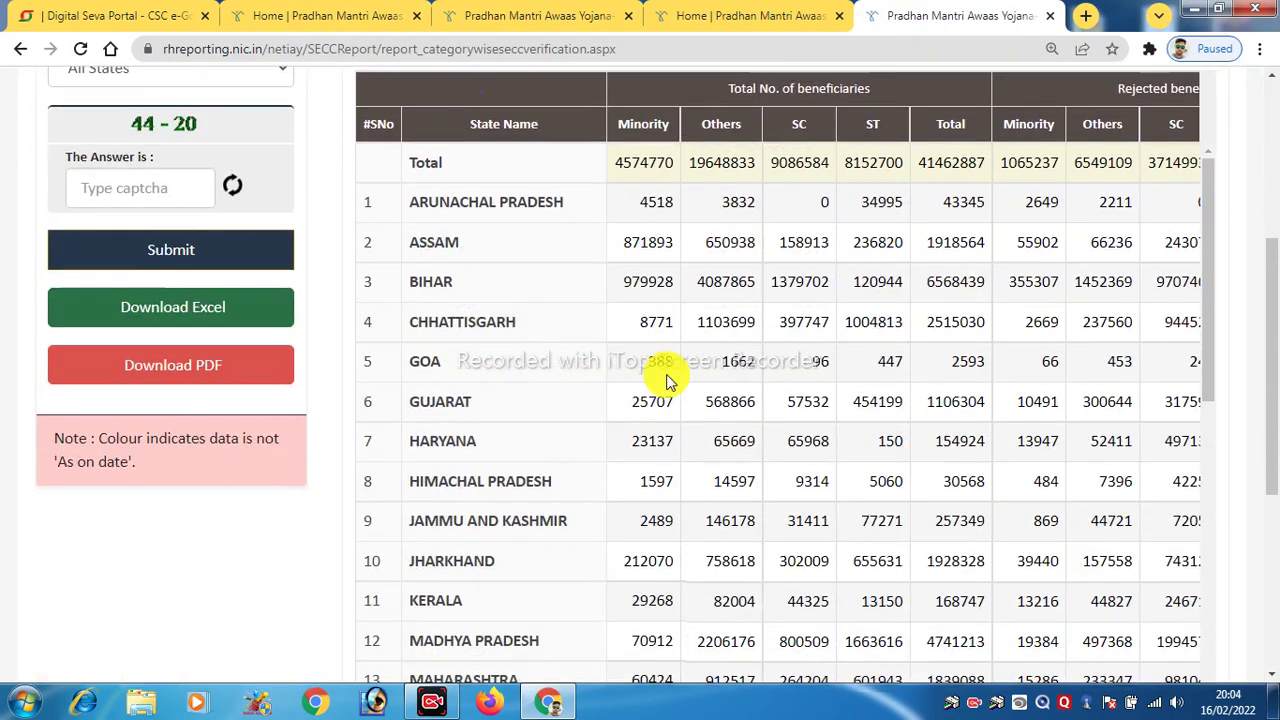
scroll(667, 374, "up", 4)
scroll(468, 380, "down", 2)
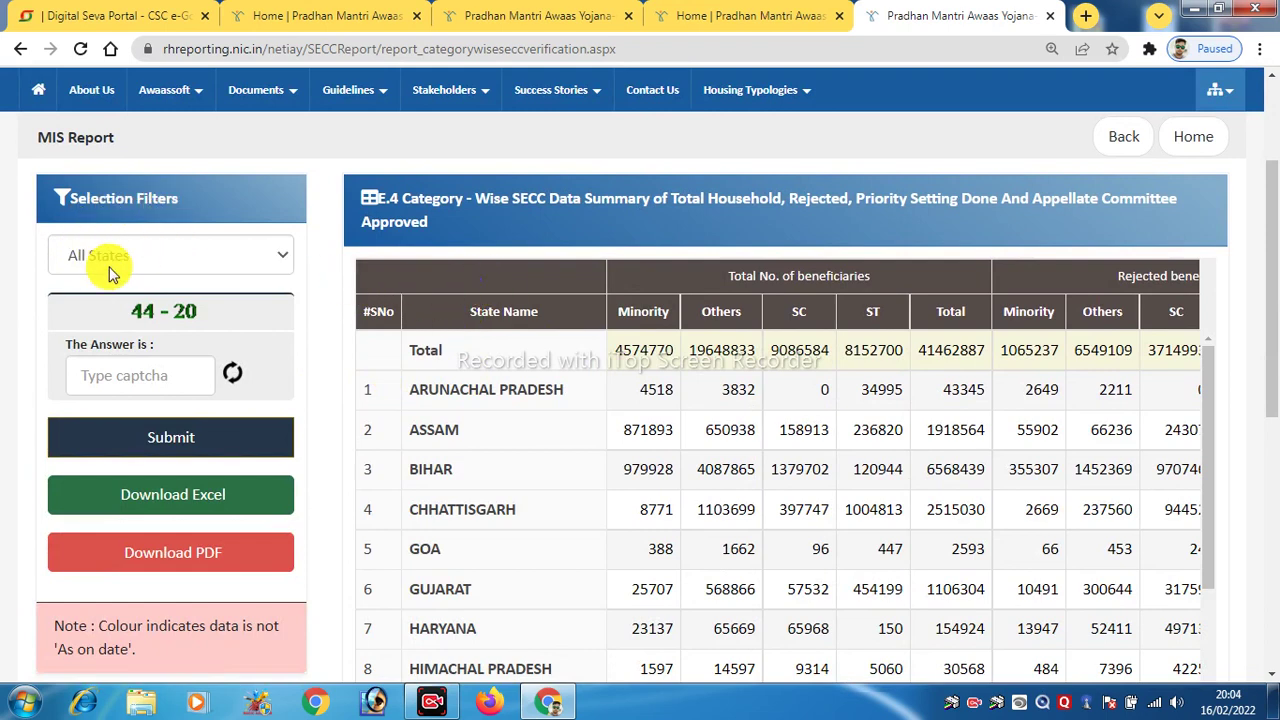
left_click(250, 257)
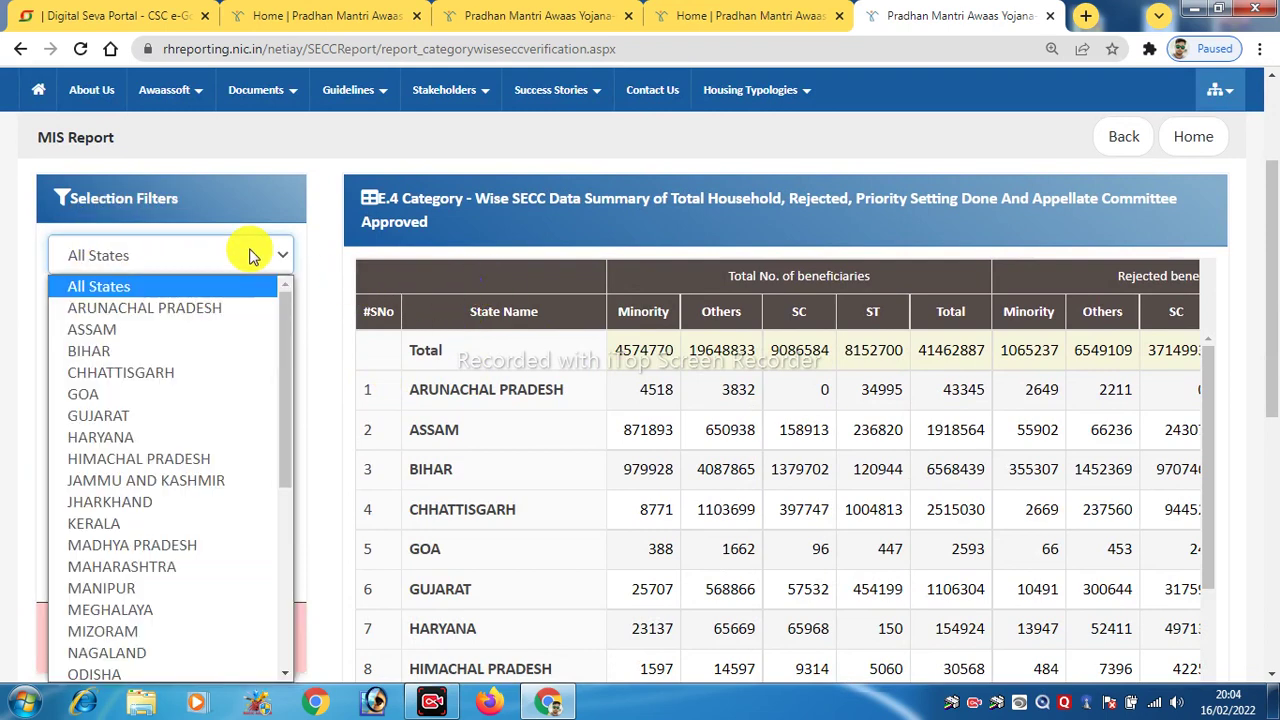
left_click(146, 331)
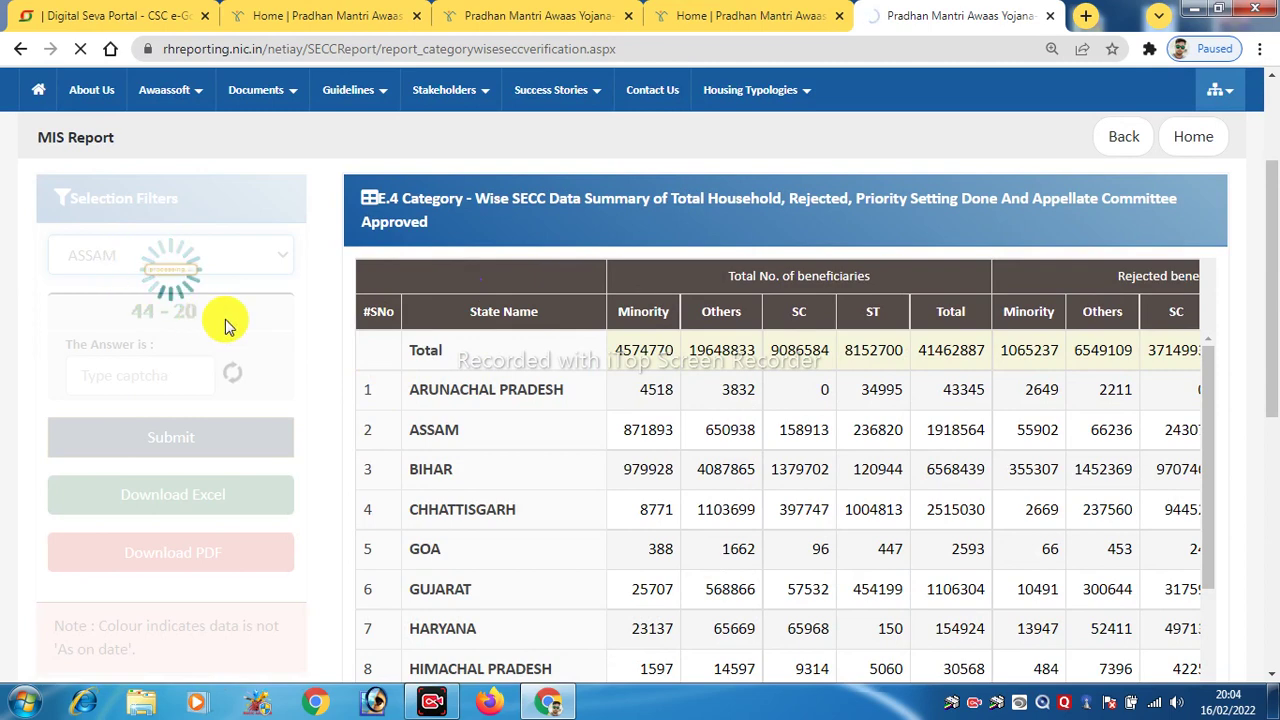
scroll(257, 377, "down", 2)
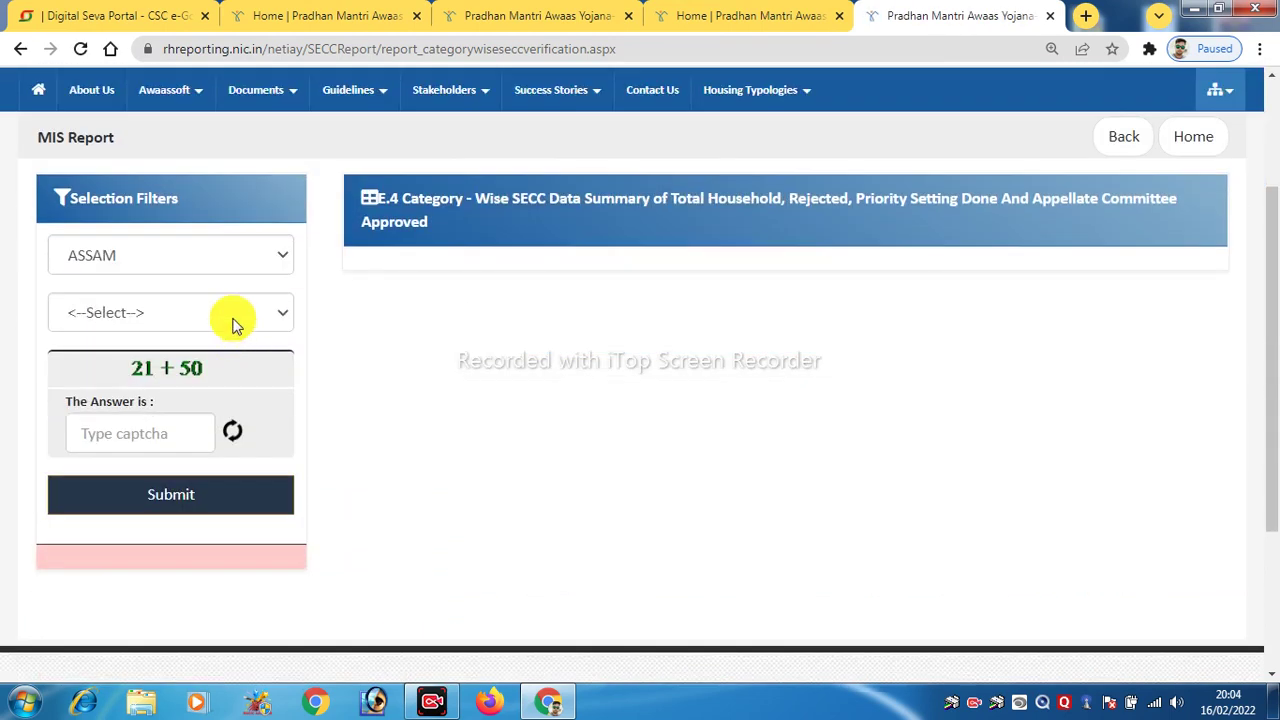
left_click(250, 312)
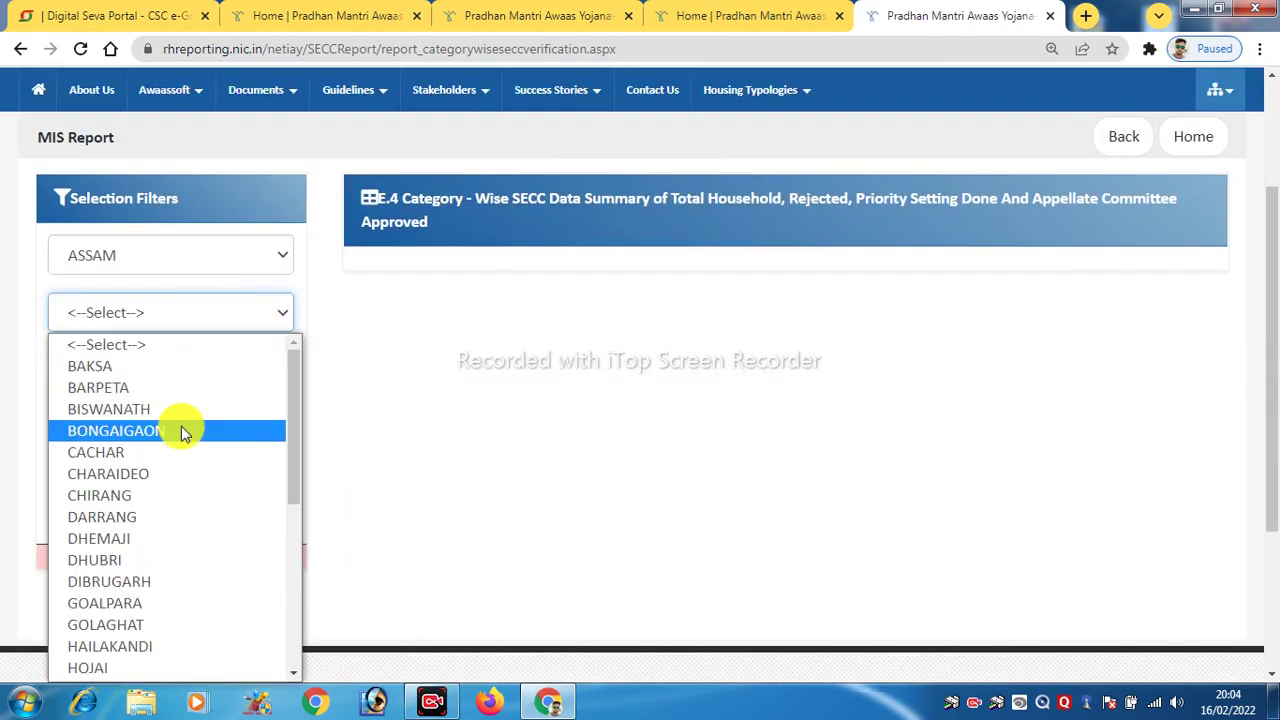
scroll(182, 440, "down", 6)
left_click(160, 541)
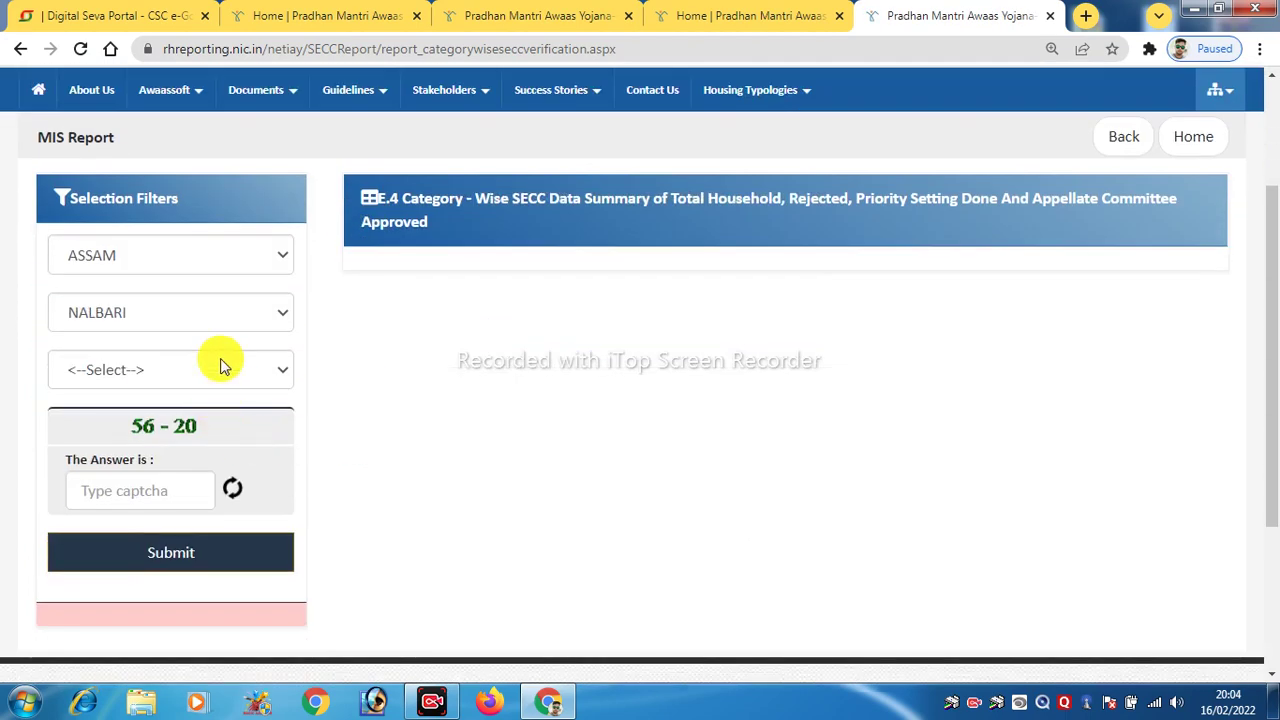
Set the report's block filter to BARKHETRI and its panchayat filter to 65 NO. KURIHAMARI BORCHULIA
left_click(262, 368)
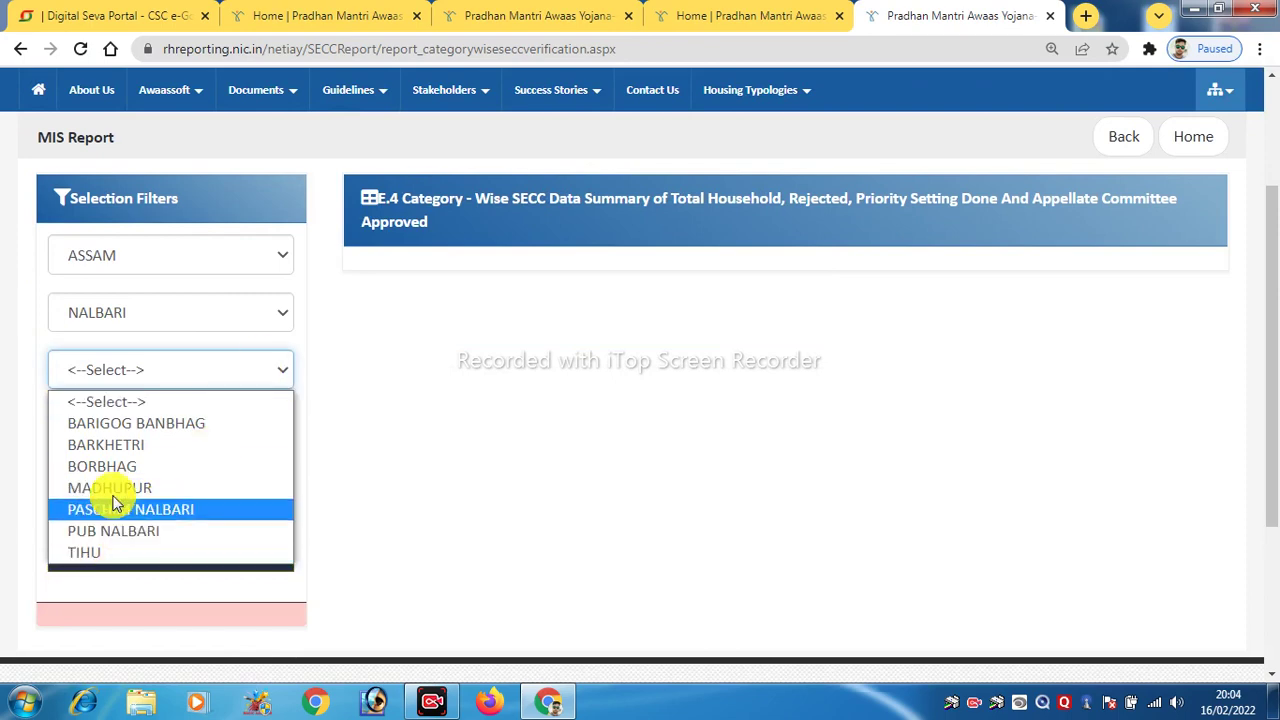
left_click(163, 445)
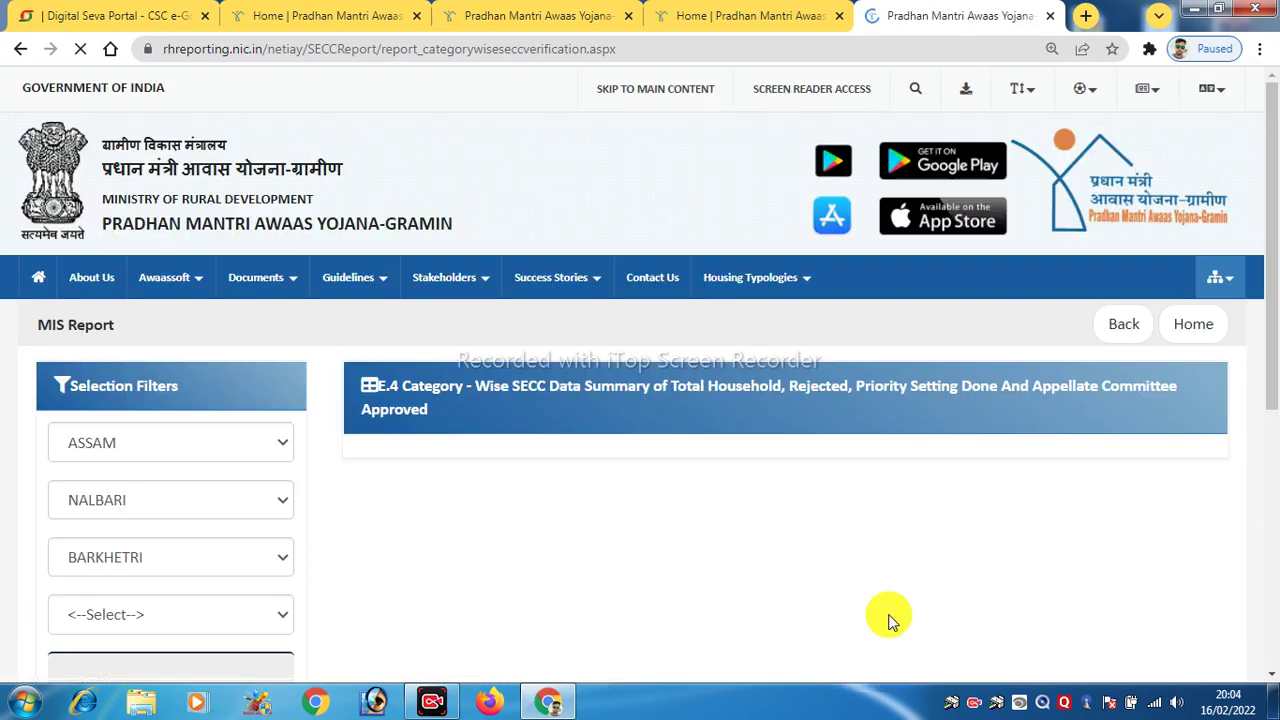
scroll(380, 520, "down", 2)
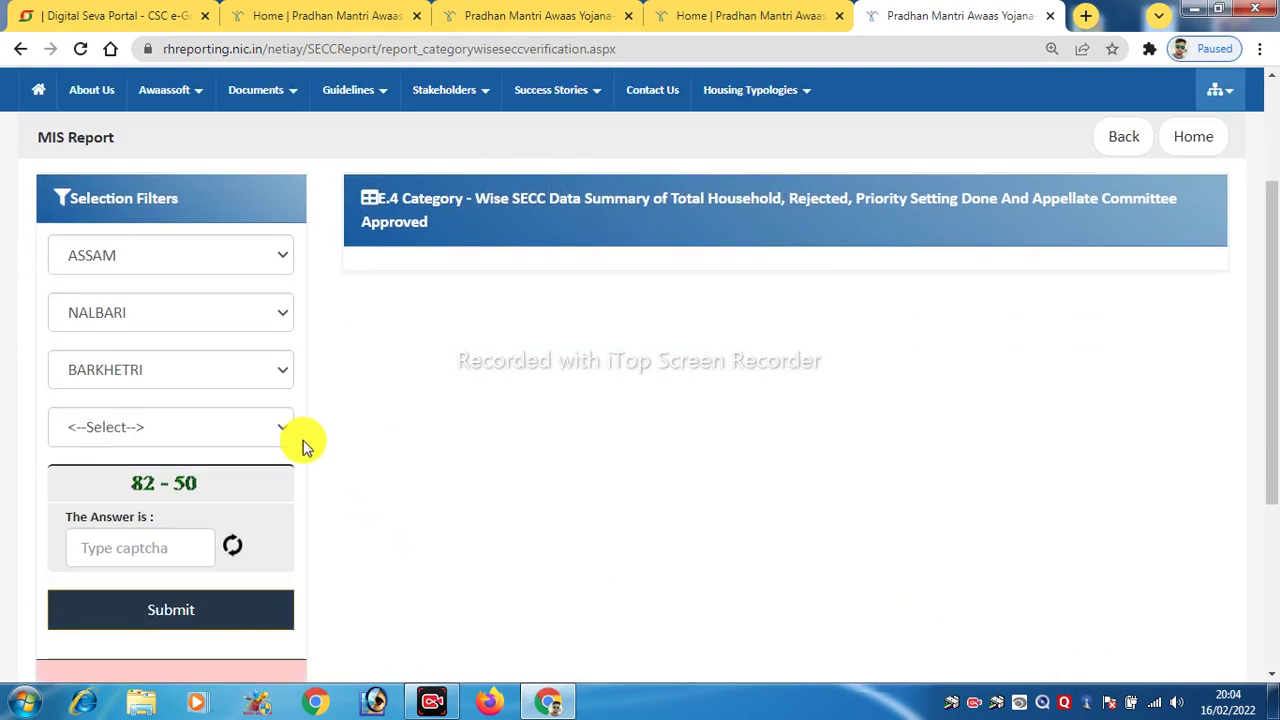
left_click(275, 427)
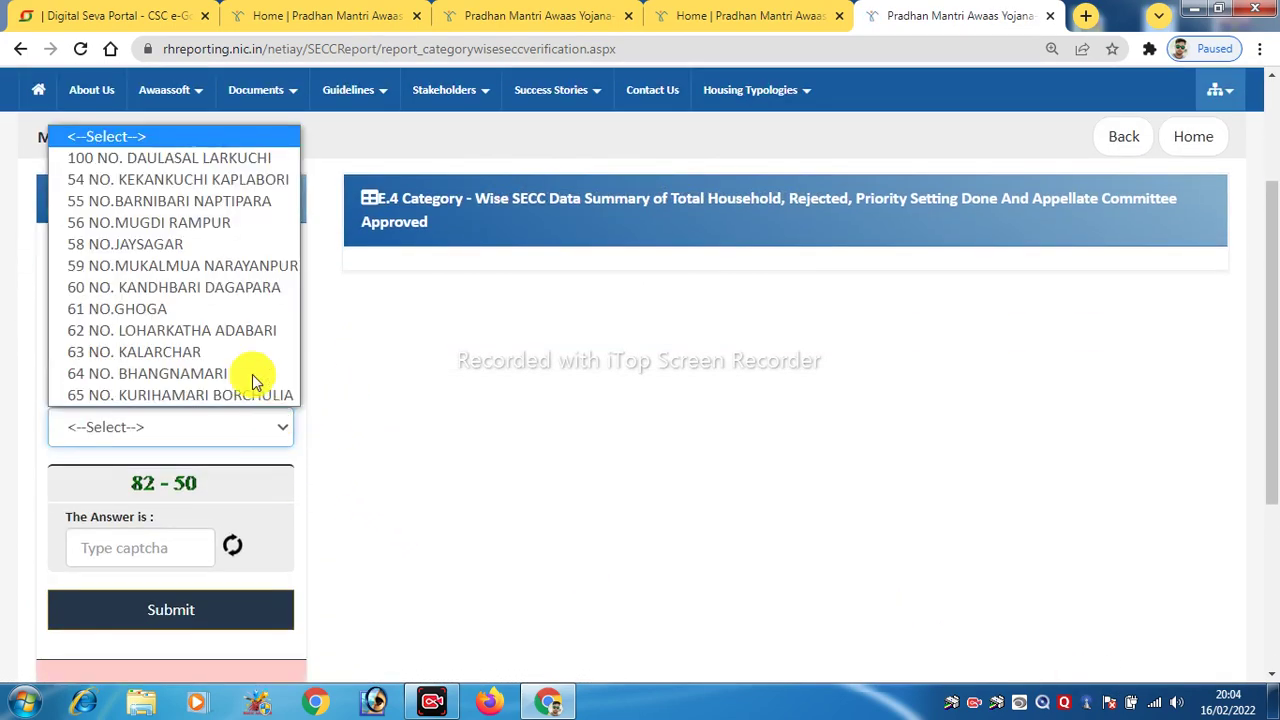
left_click(185, 397)
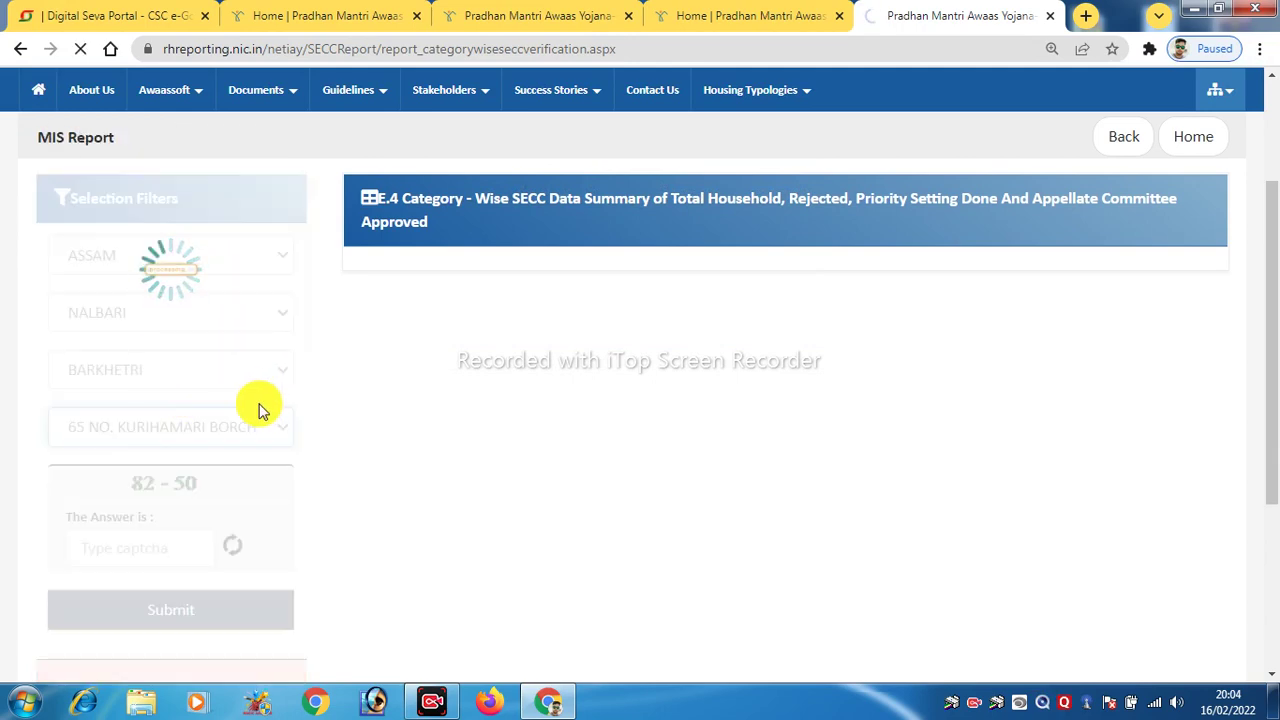
Answer the arithmetic captcha with 45 and submit the report filters
scroll(335, 497, "down", 2)
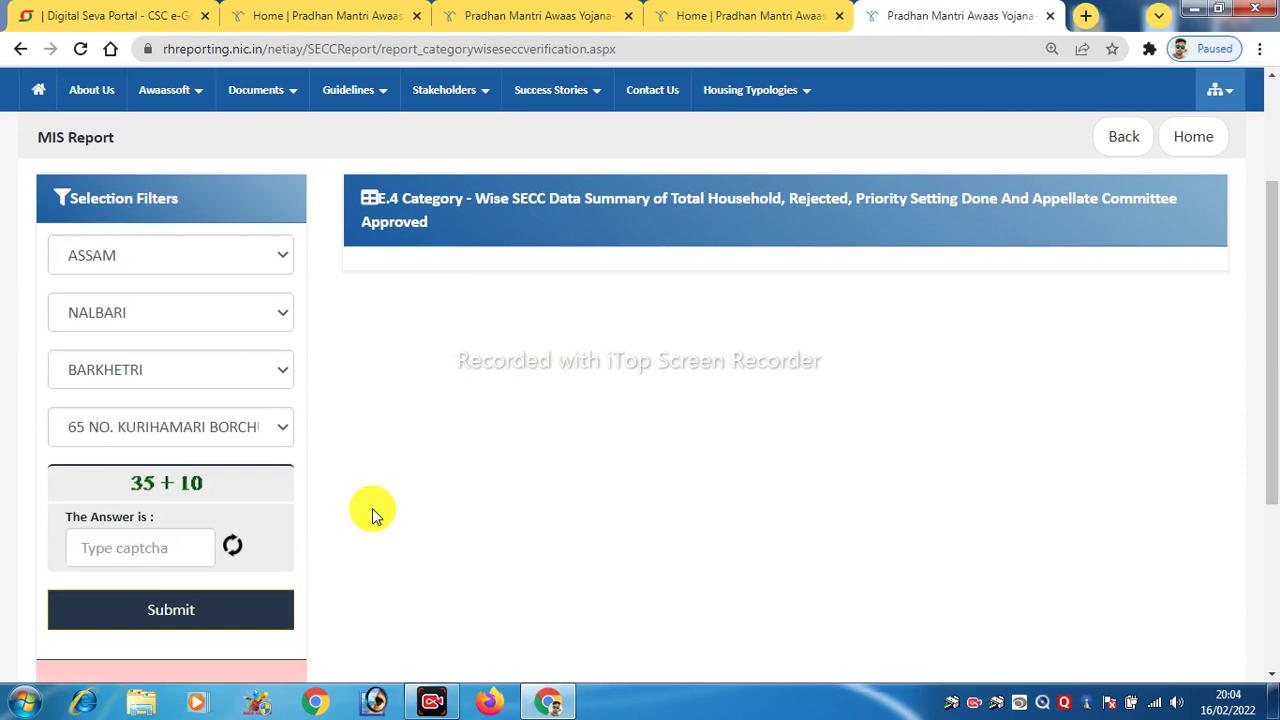
left_click(130, 550)
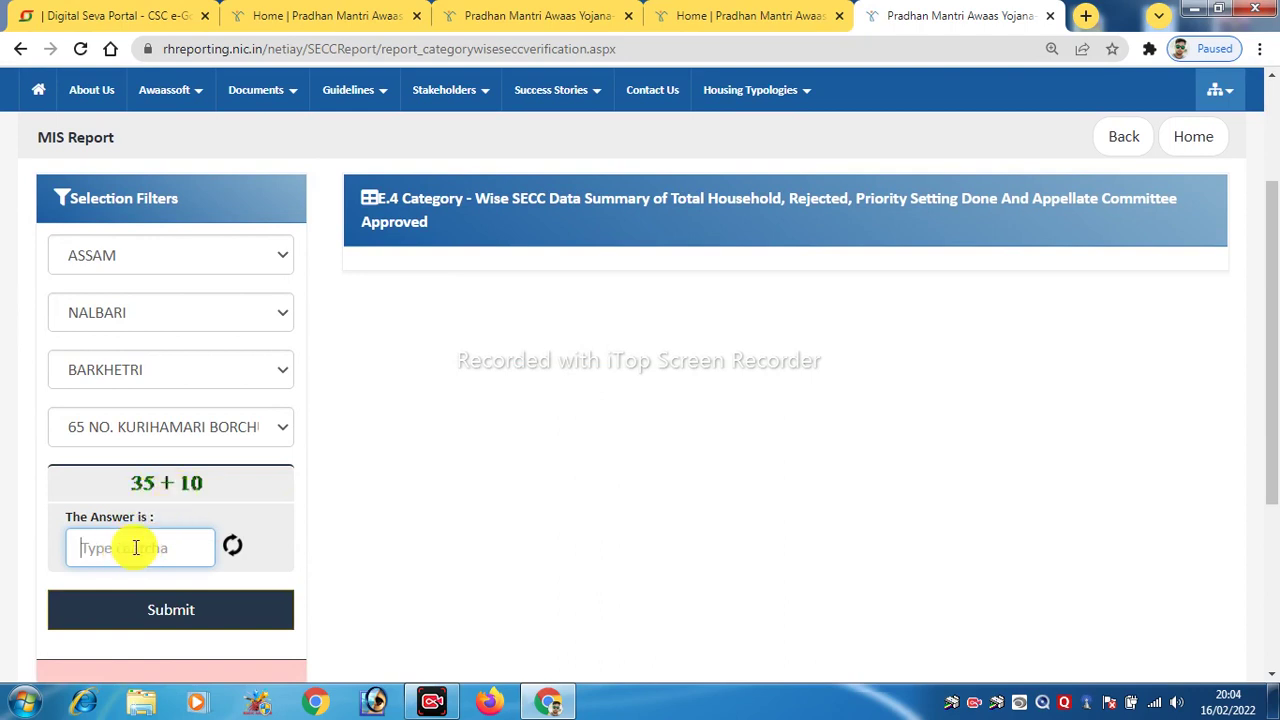
type("45")
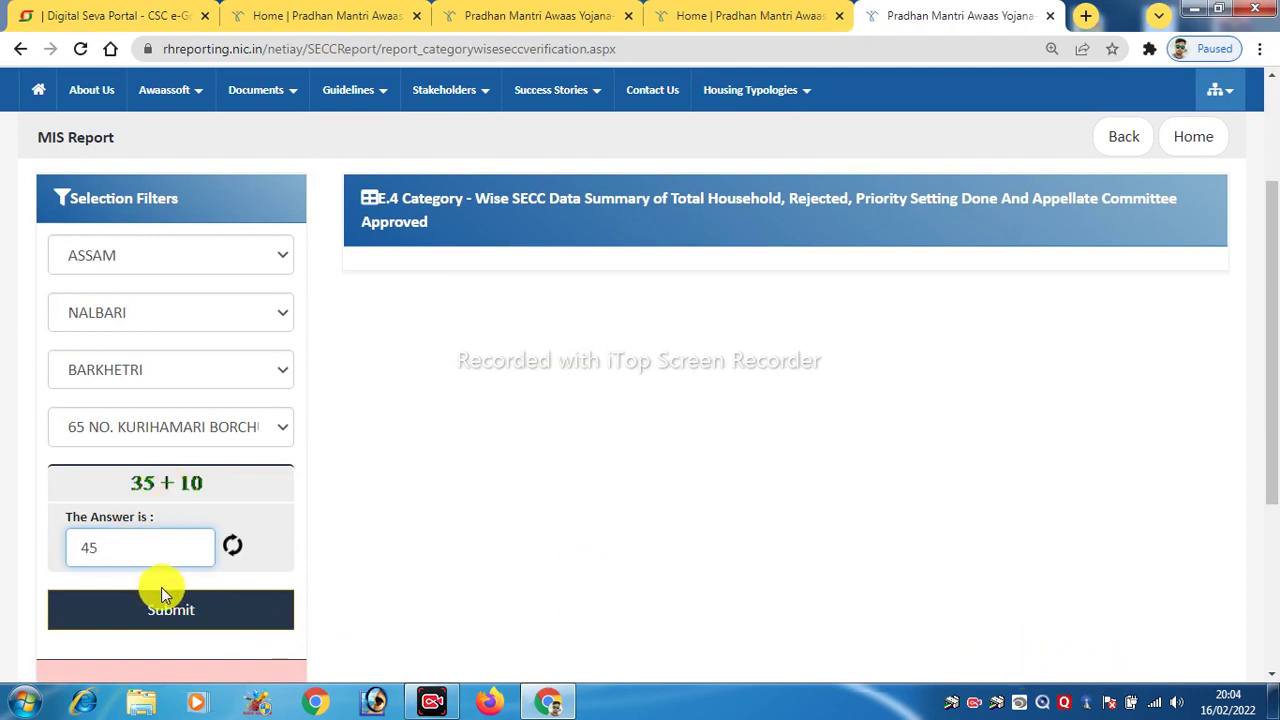
left_click(203, 614)
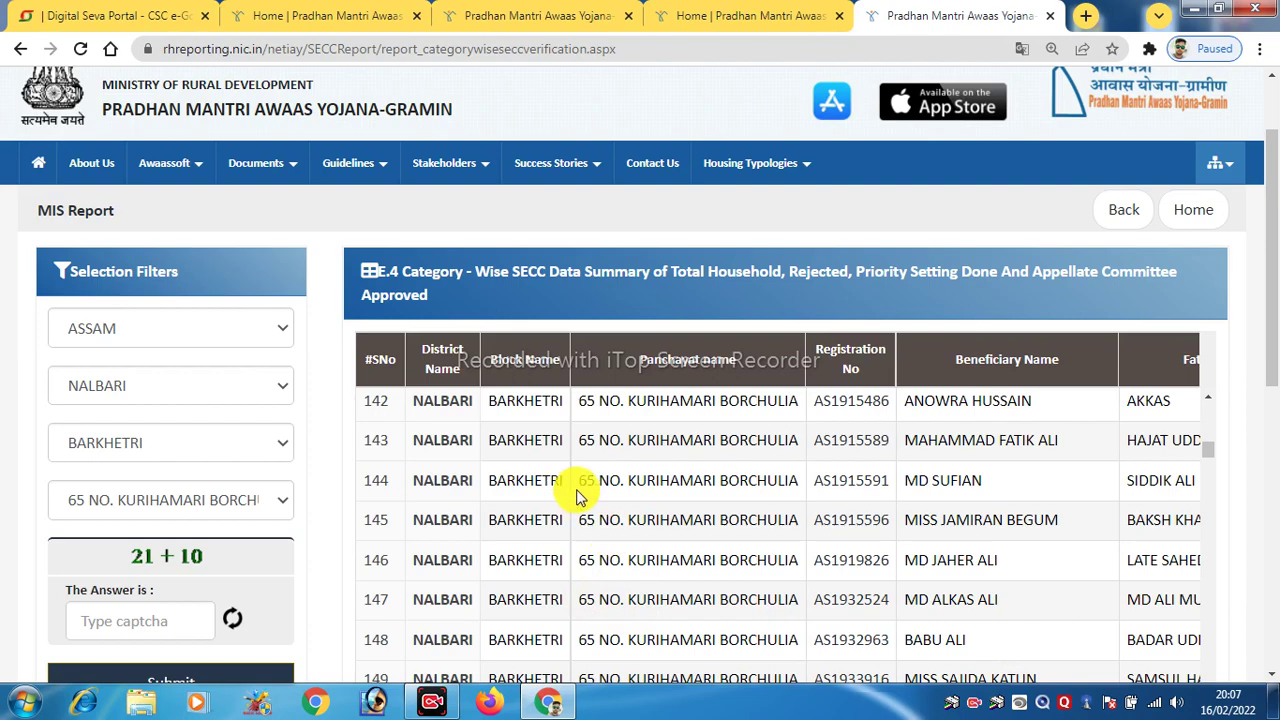
Examine the registration numbers and beneficiary names listed for the selected panchayat
scroll(748, 485, "down", 3)
scroll(748, 485, "down", 1)
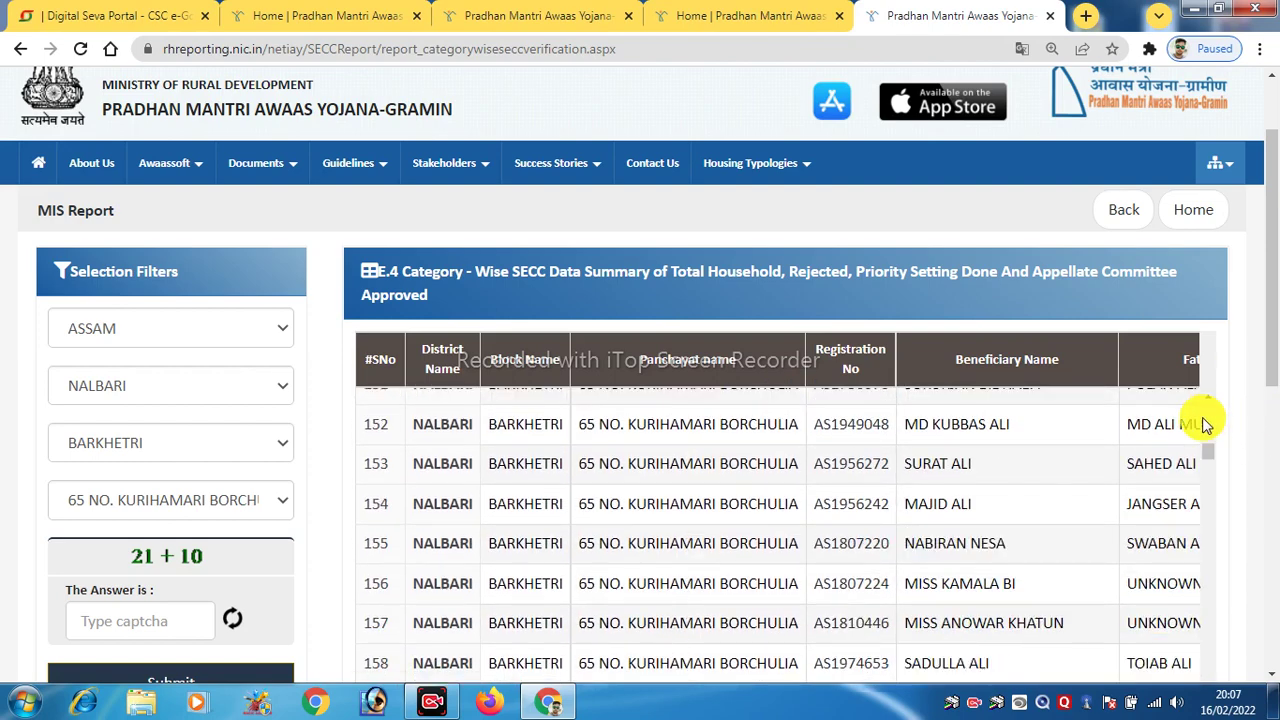
scroll(520, 475, "down", 2)
scroll(572, 468, "down", 1)
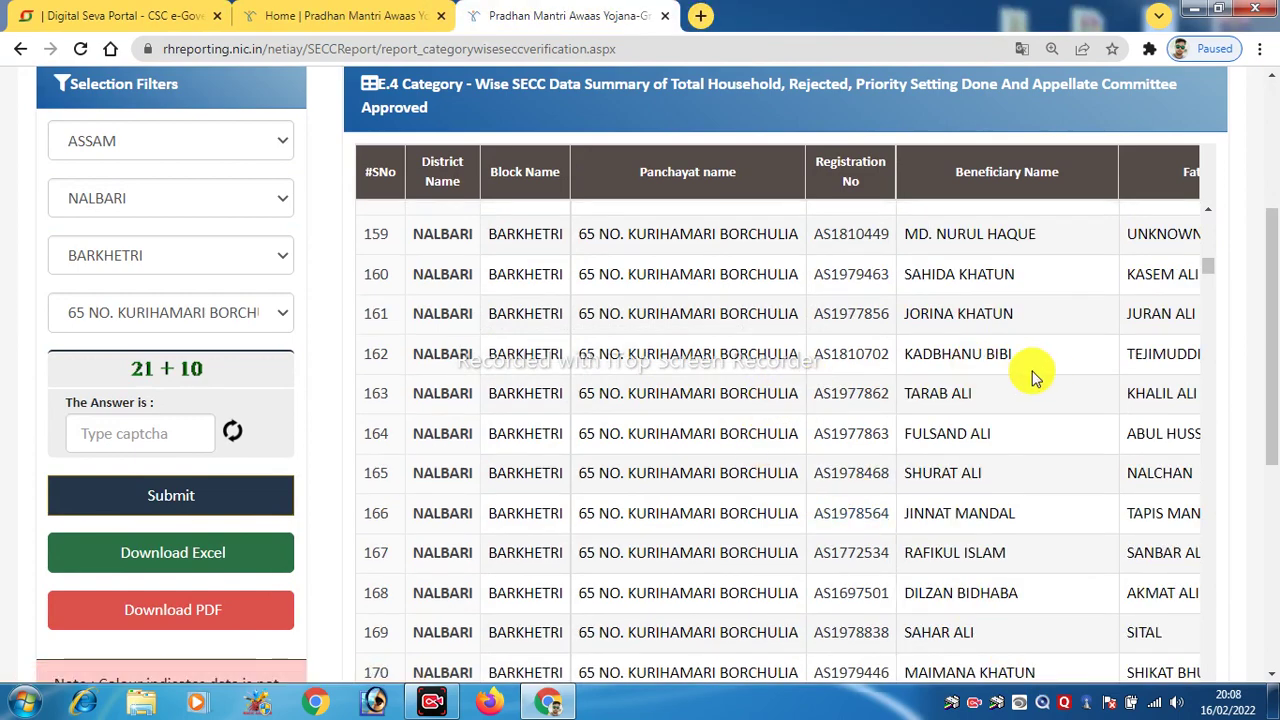
scroll(840, 412, "down", 3)
scroll(905, 445, "down", 6)
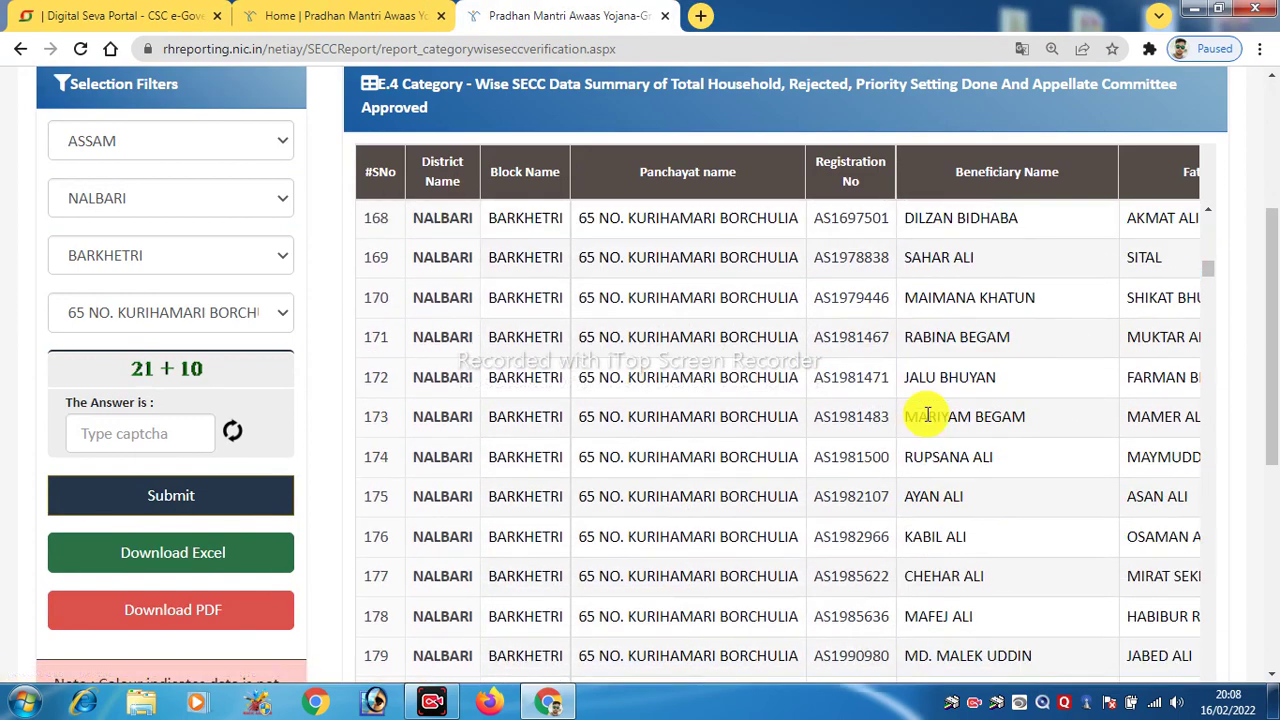
scroll(958, 425, "down", 1)
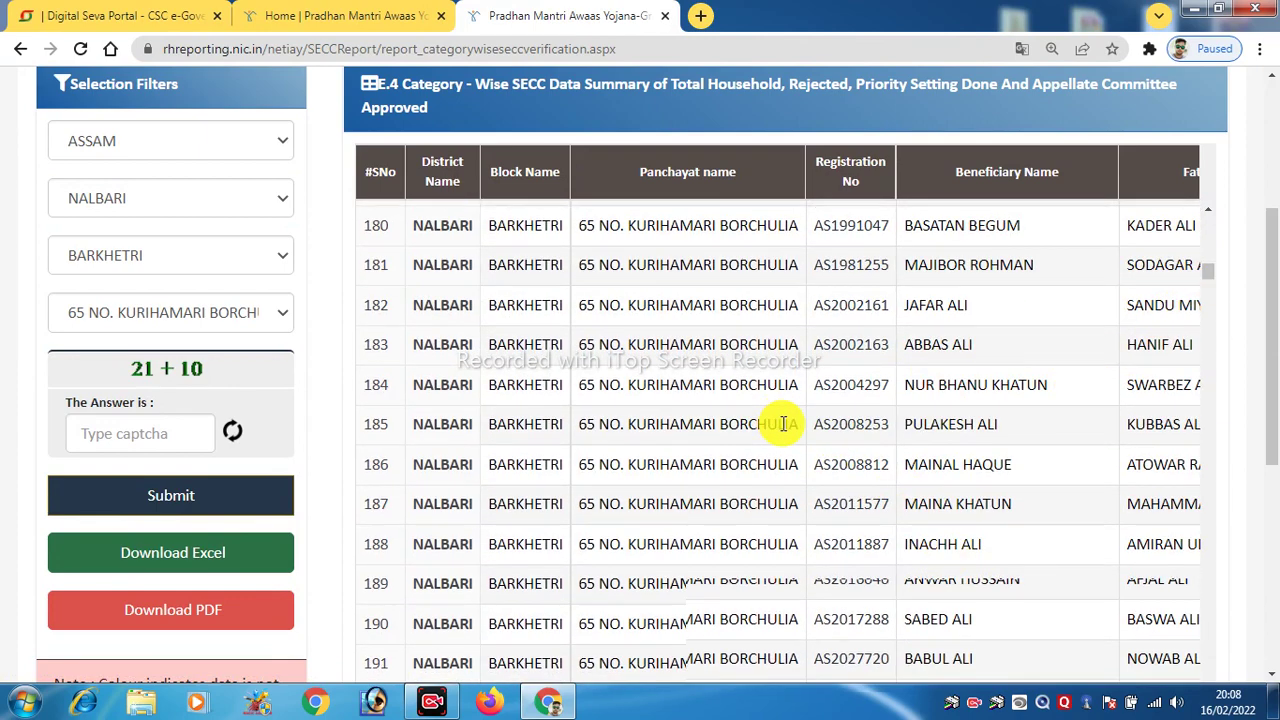
scroll(780, 425, "down", 6)
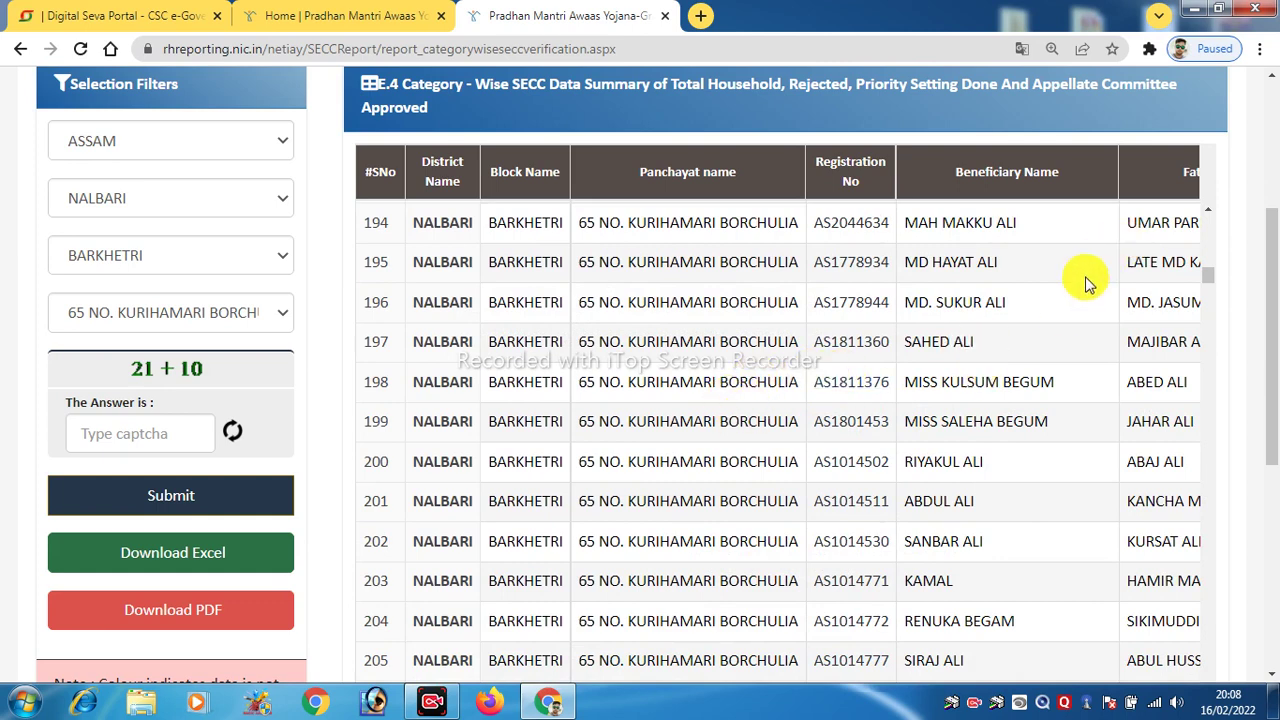
Open the in-page text search, and open the beneficiary details linked from the registration number in row 330
left_click(1263, 50)
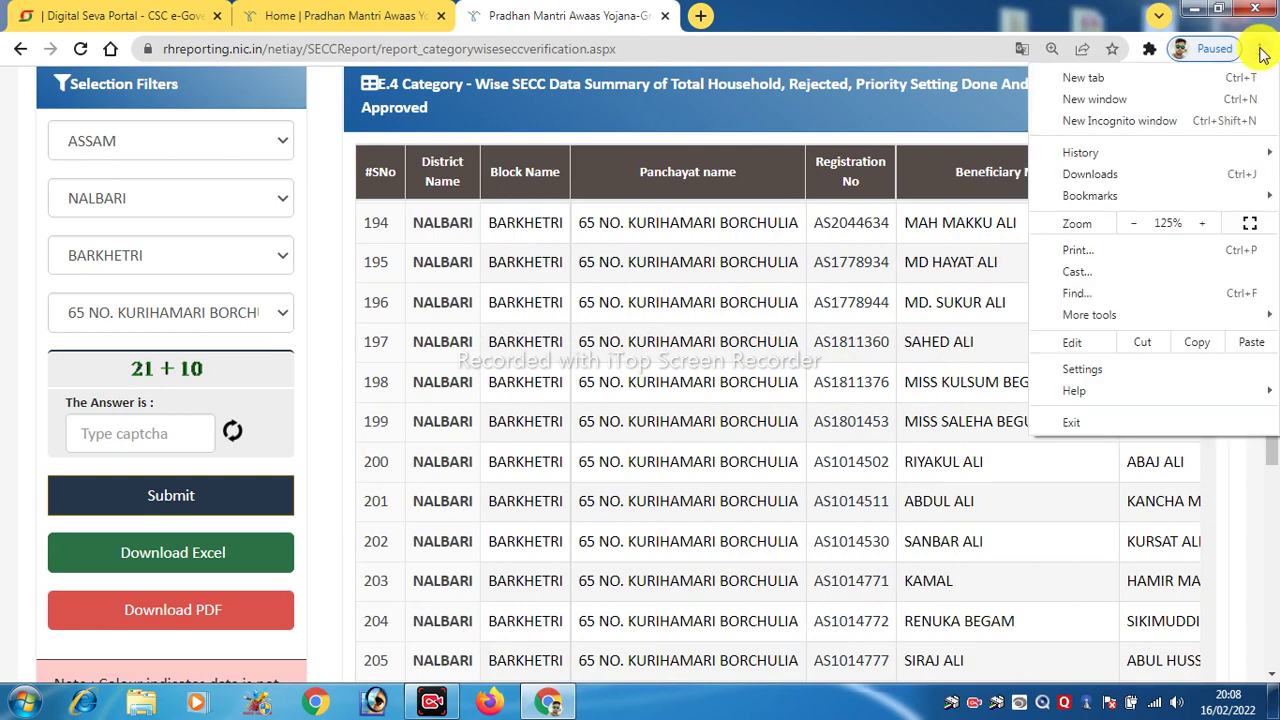
left_click(1105, 294)
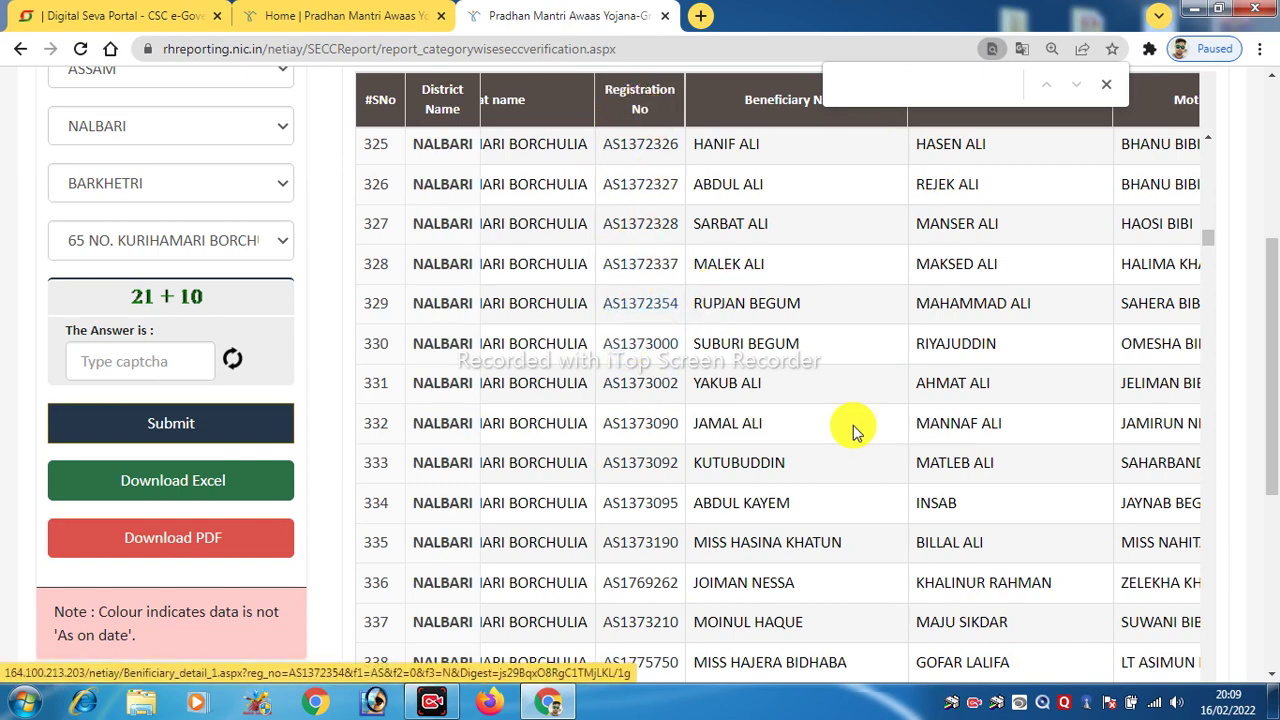
scroll(677, 453, "up", 1)
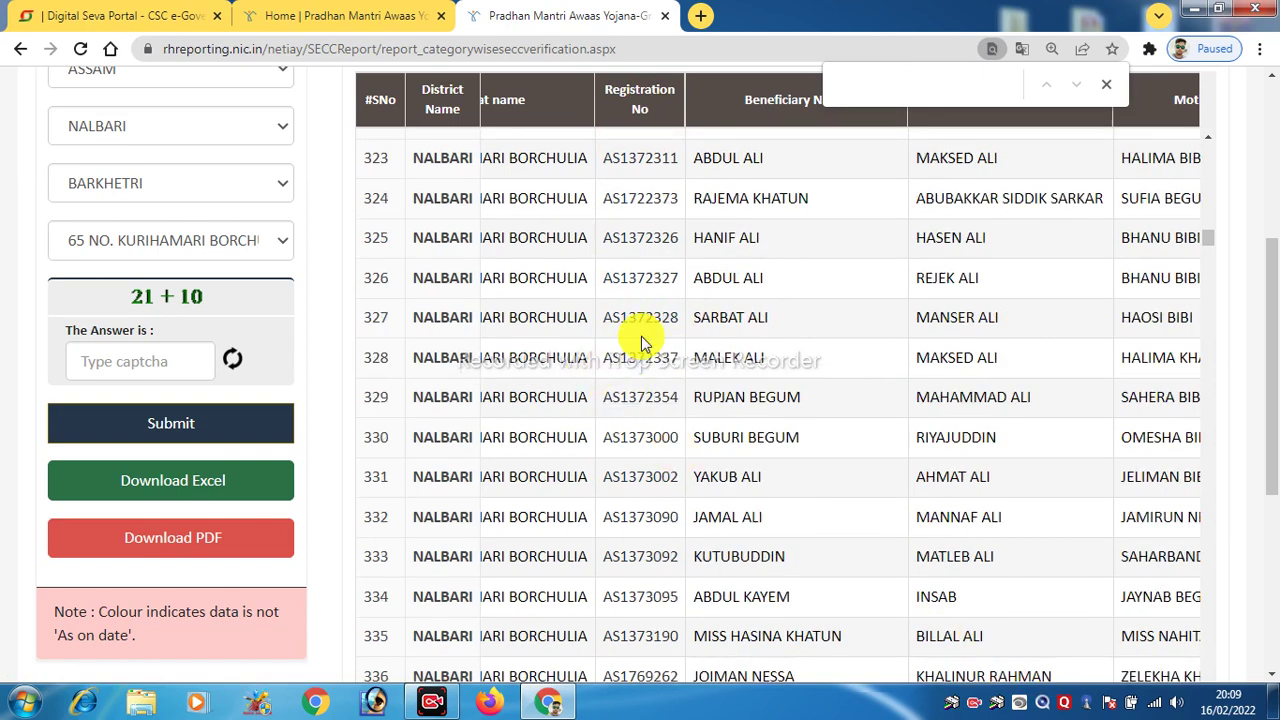
left_click(641, 441)
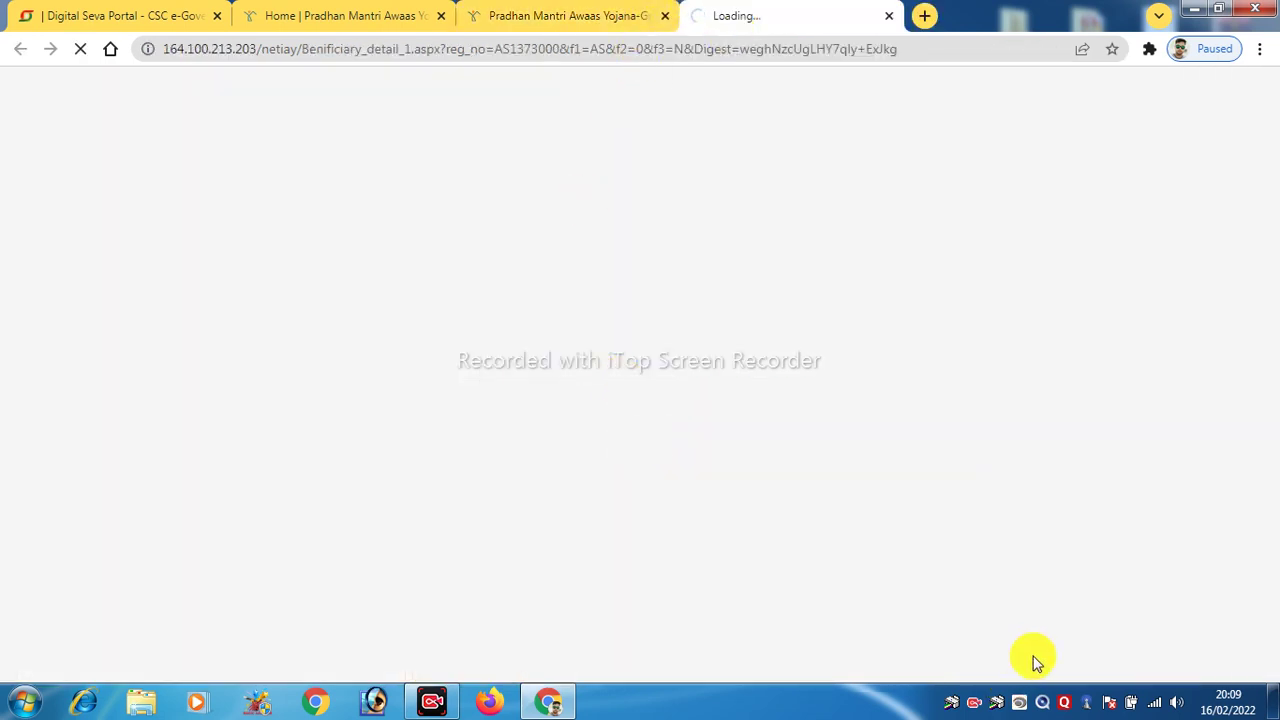
Examine the beneficiary's personal, bank, sanction, order sheet and FTO details, and the inspection records with house photos
scroll(706, 391, "down", 2)
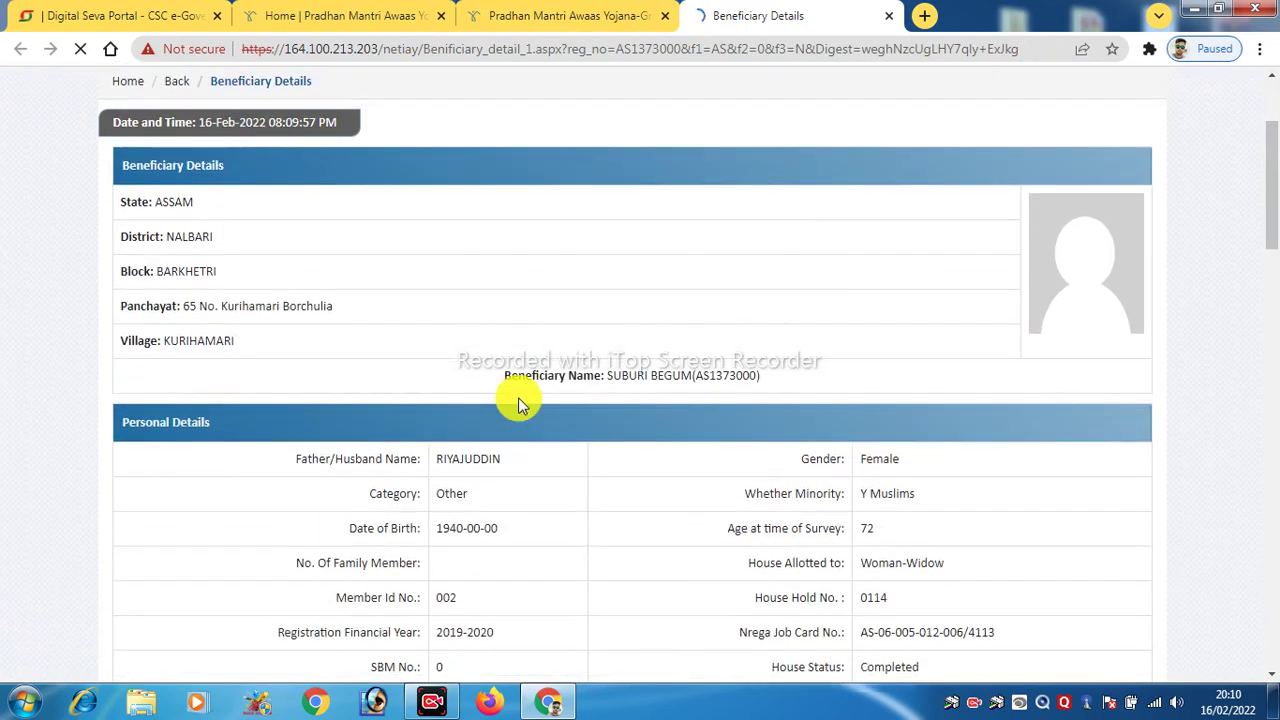
scroll(571, 329, "down", 2)
scroll(575, 343, "down", 2)
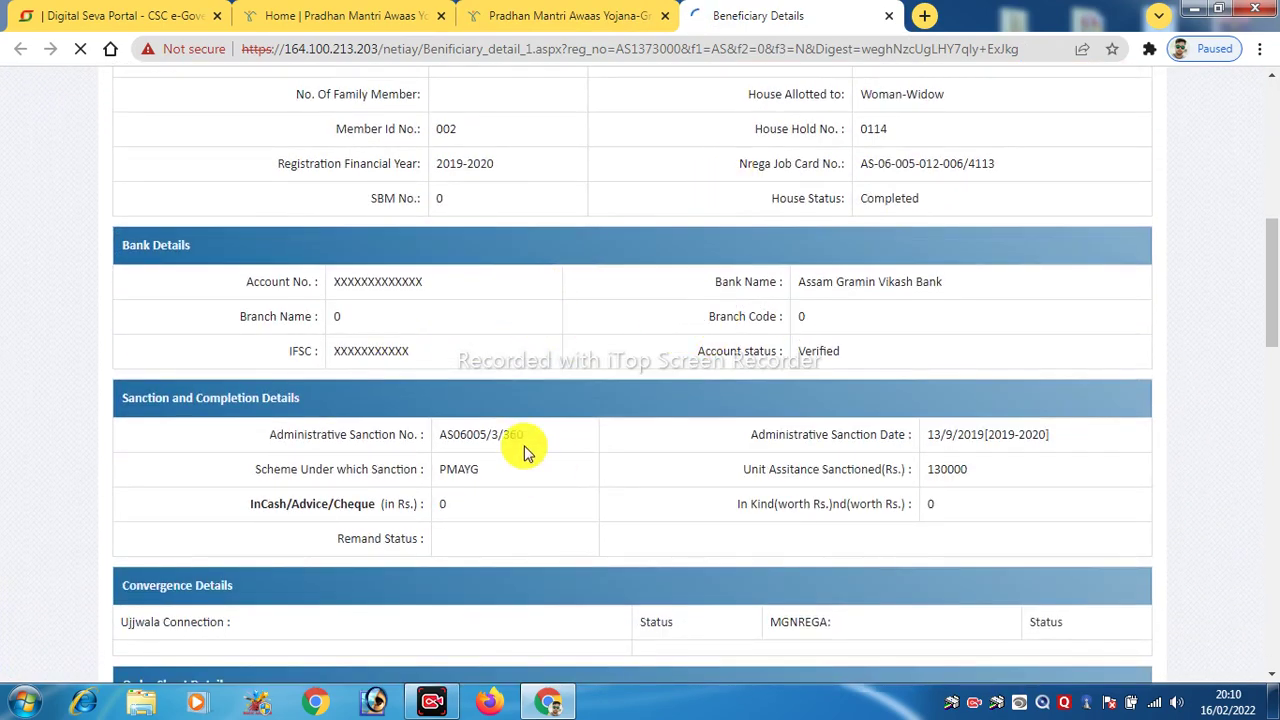
scroll(527, 452, "down", 2)
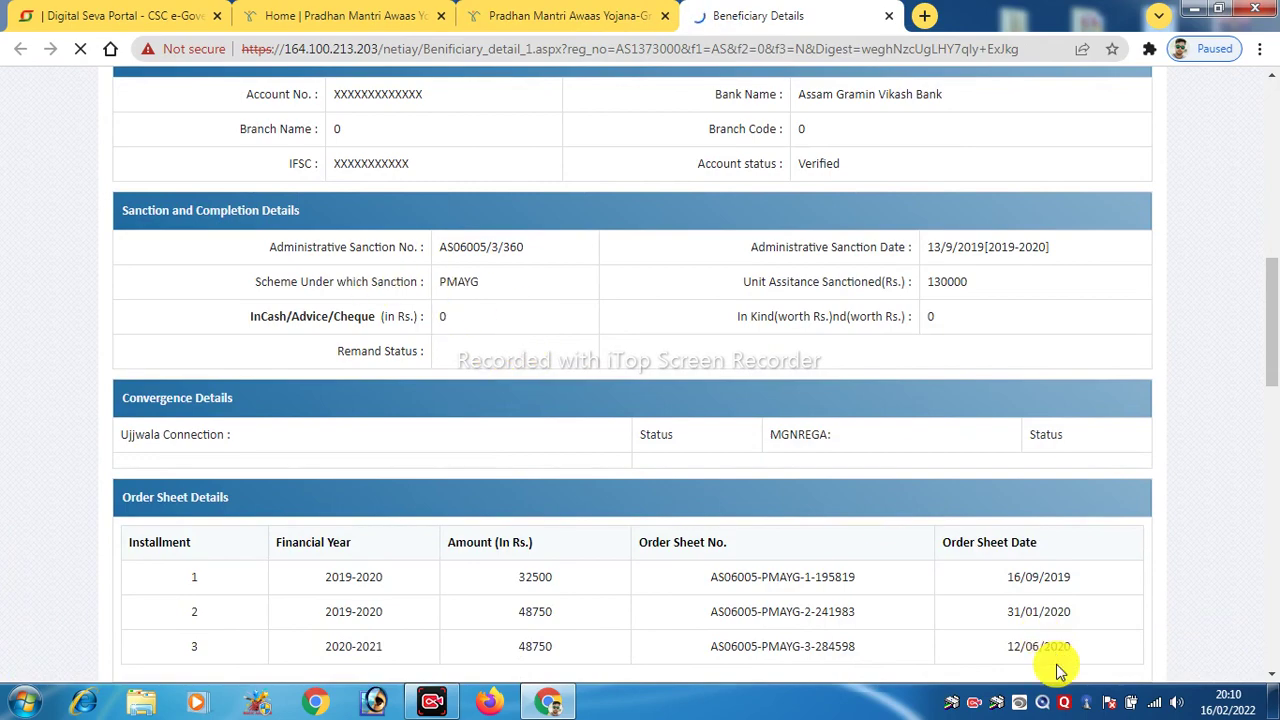
scroll(1030, 655, "up", 2)
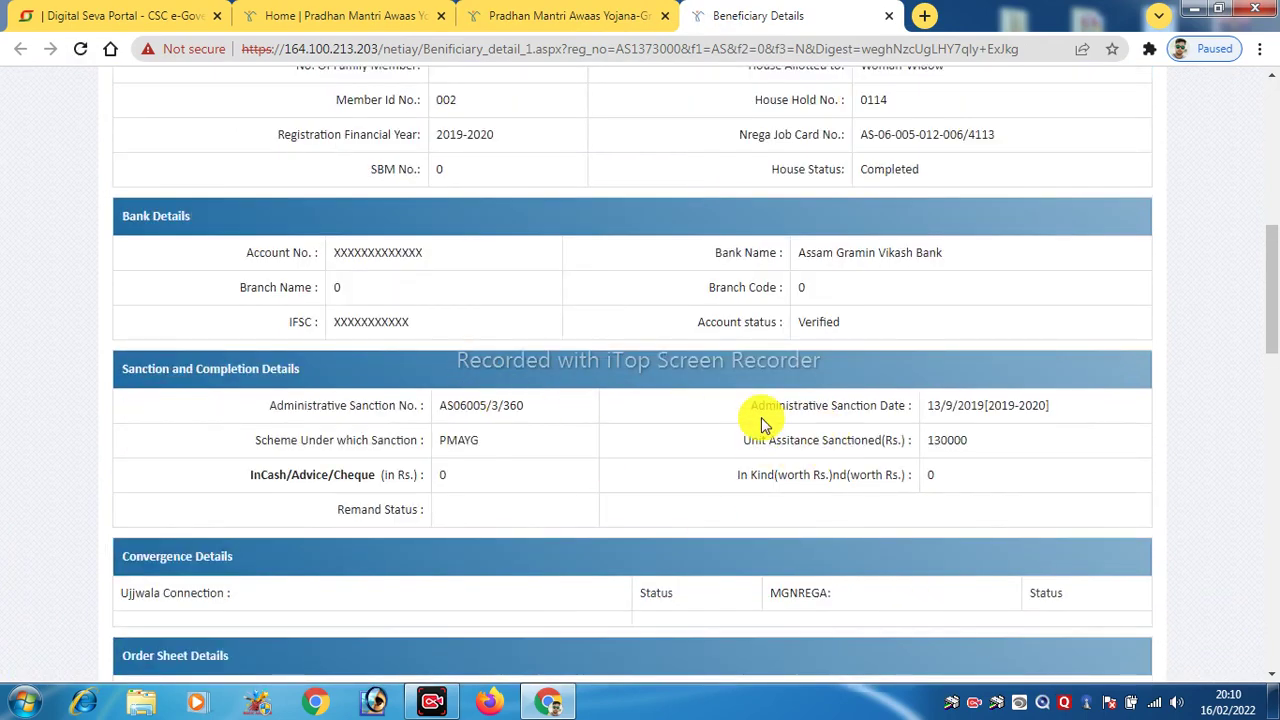
scroll(755, 425, "down", 1)
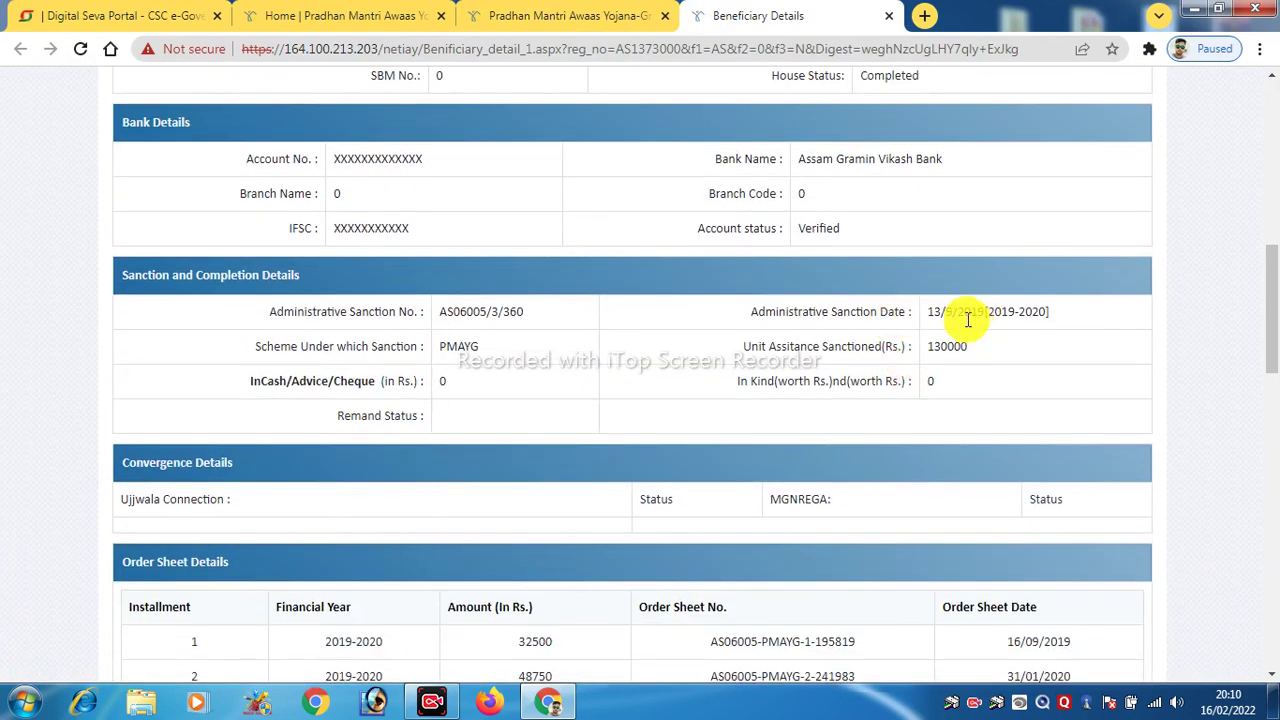
scroll(563, 363, "down", 3)
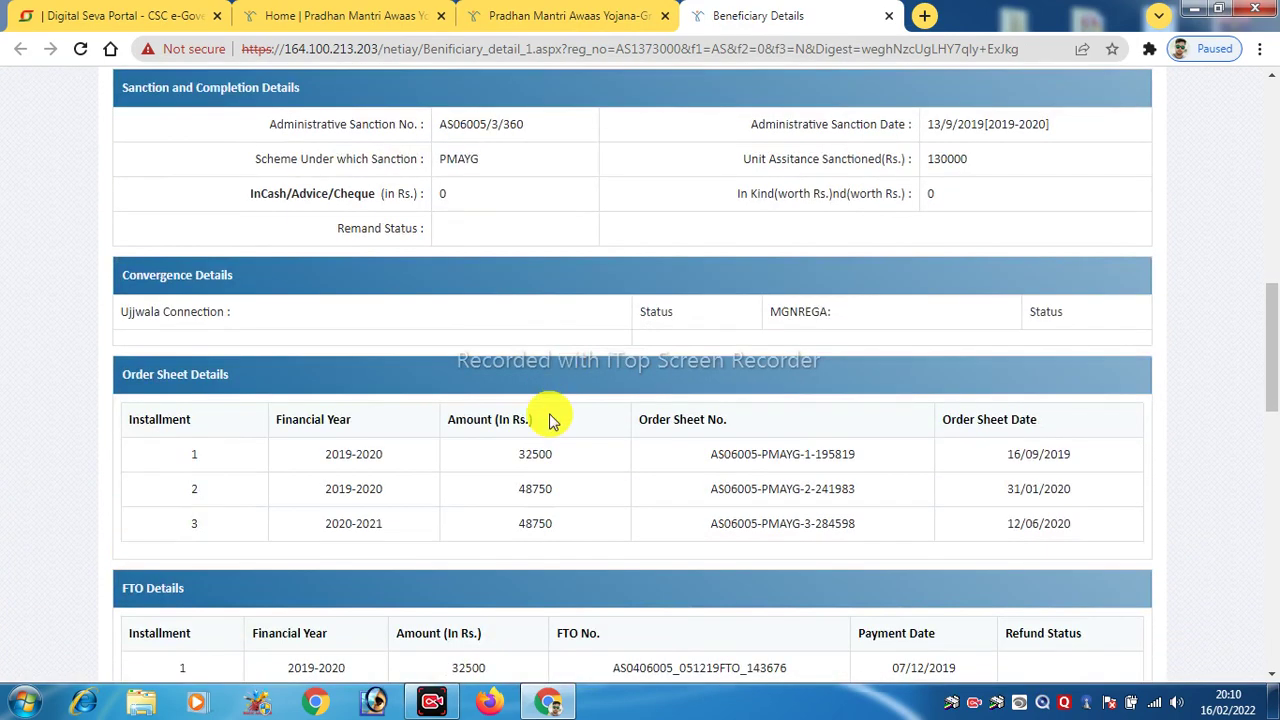
scroll(586, 386, "down", 1)
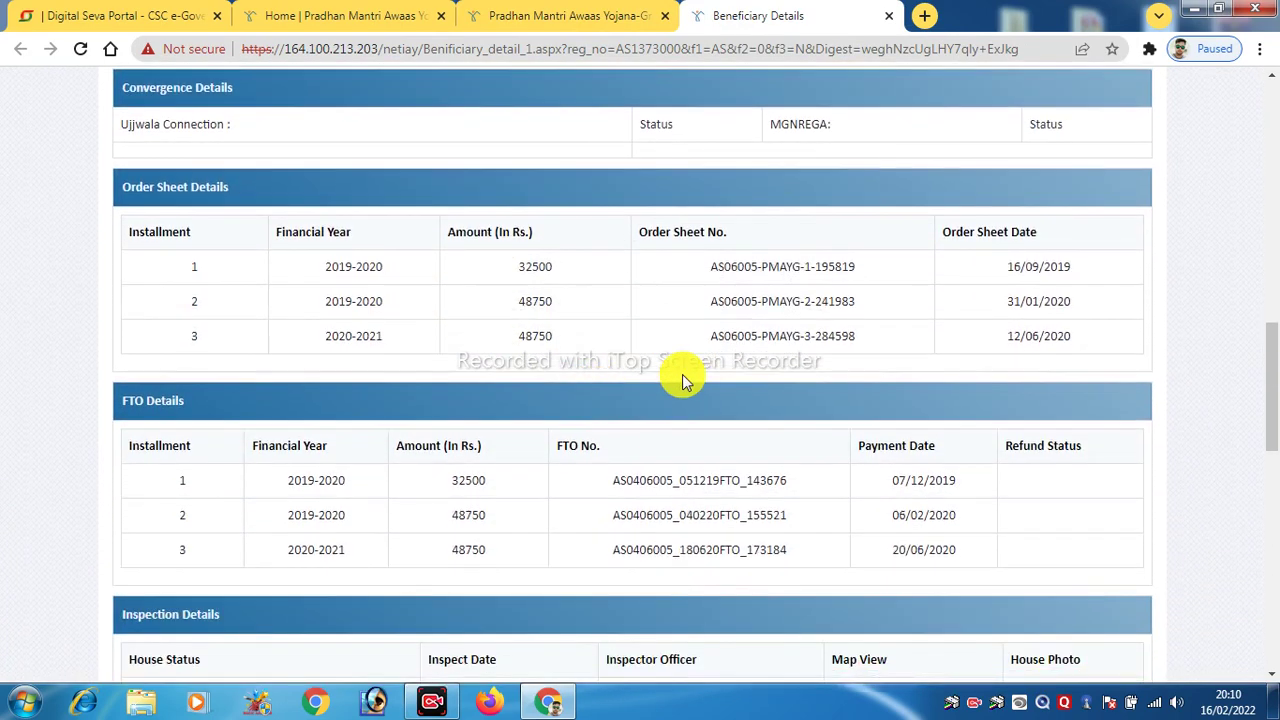
scroll(600, 420, "down", 5)
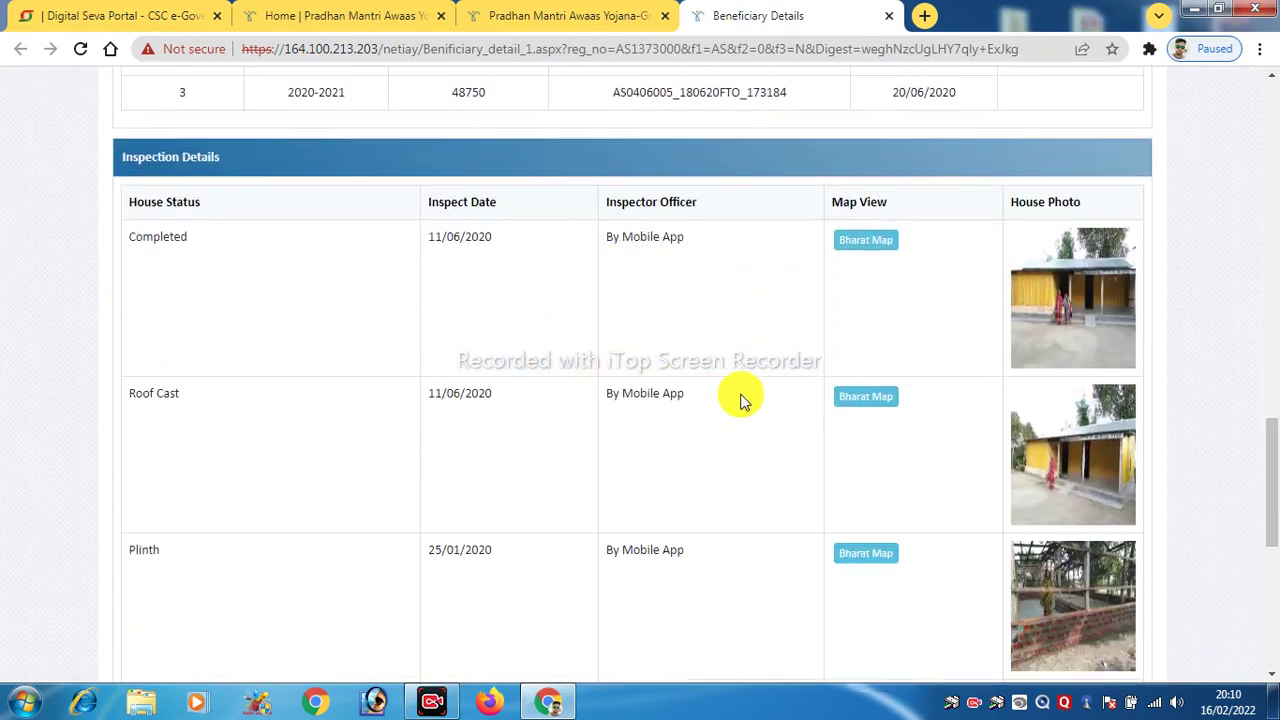
scroll(608, 380, "up", 4)
scroll(620, 385, "up", 12)
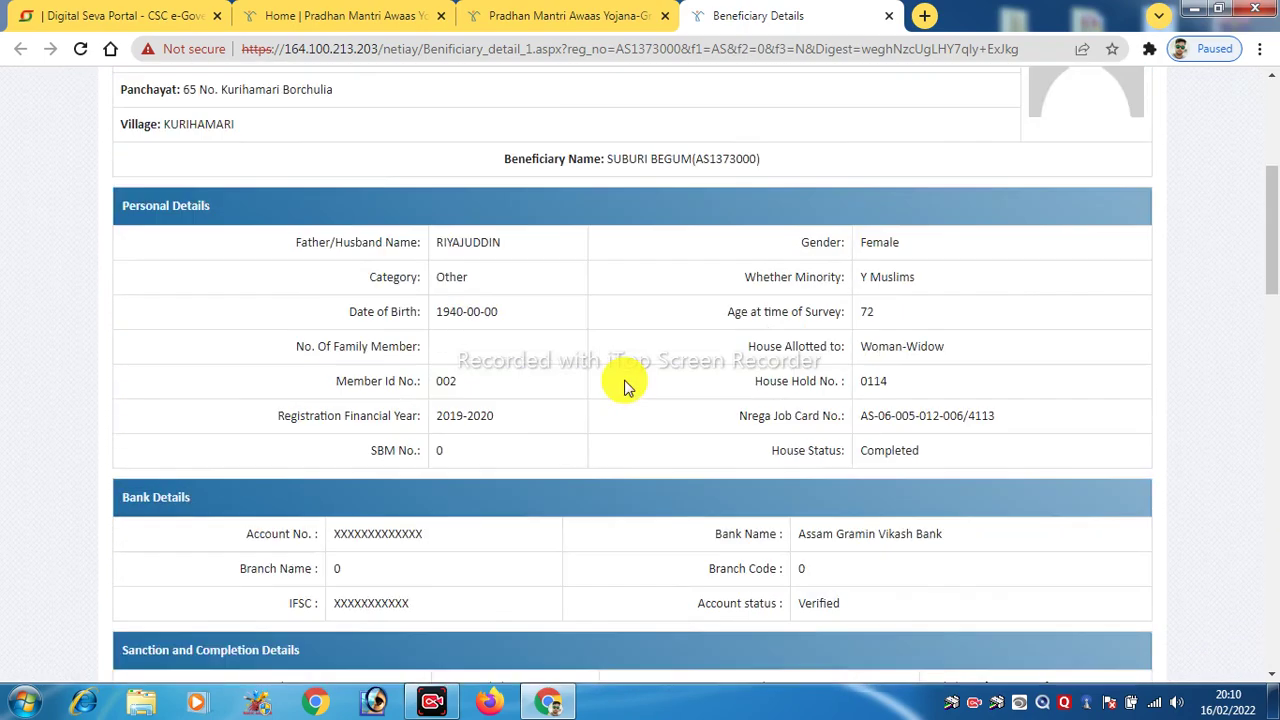
scroll(750, 397, "down", 5)
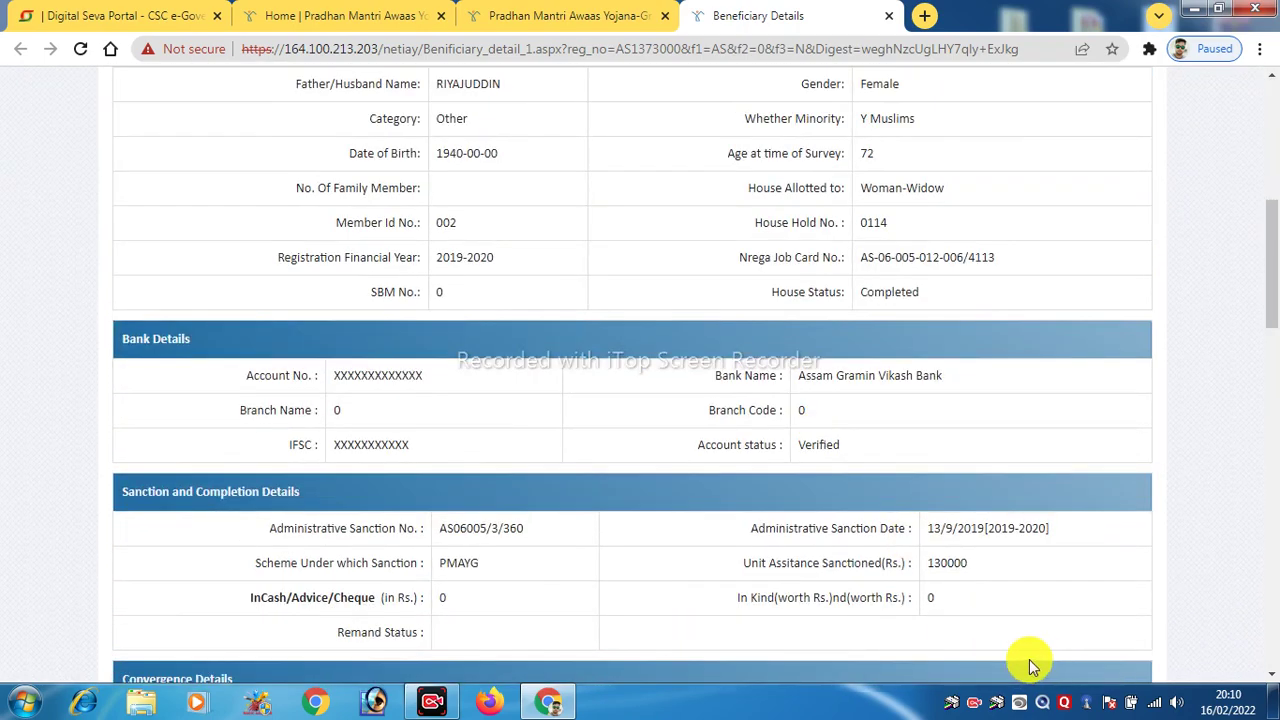